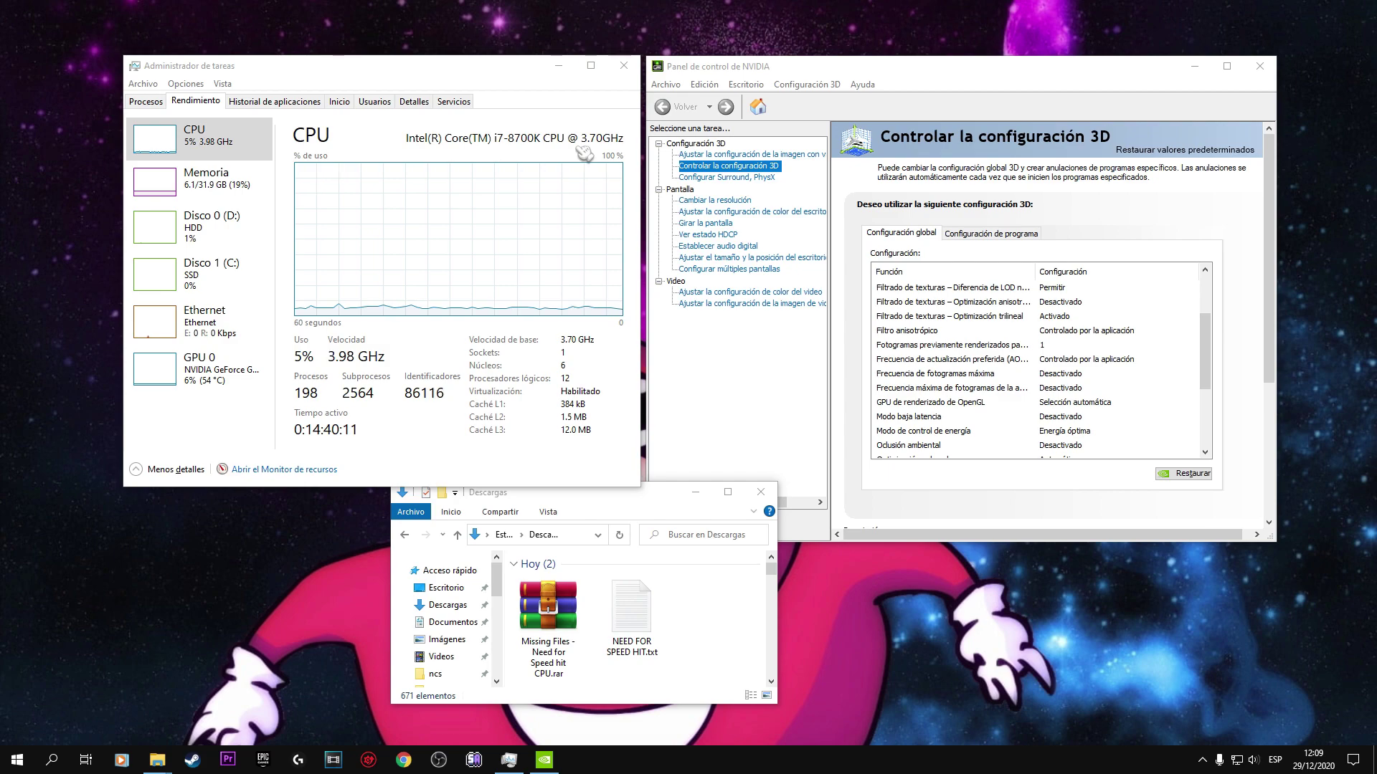
View the GPU's performance details in Task Manager, and return to the CPU's performance details
left_click(222, 366)
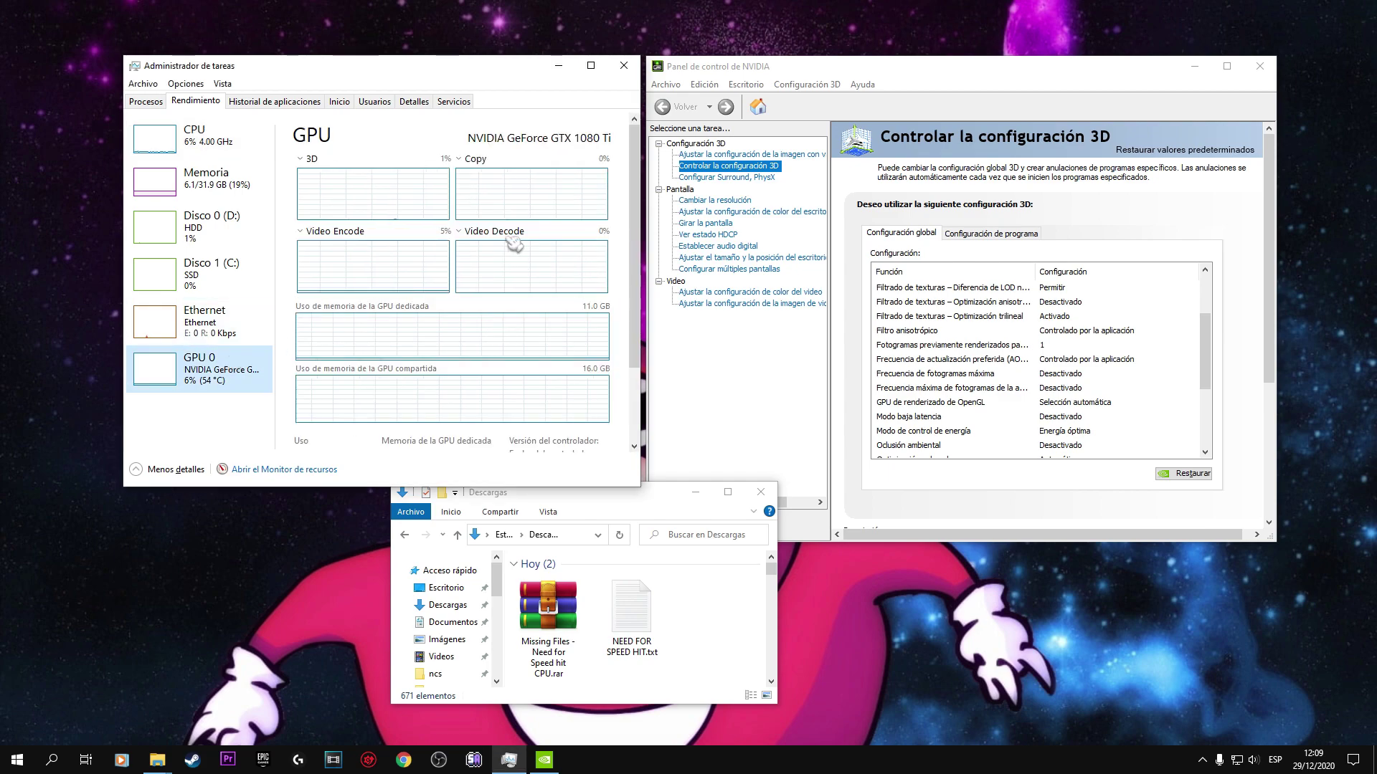
left_click(222, 152)
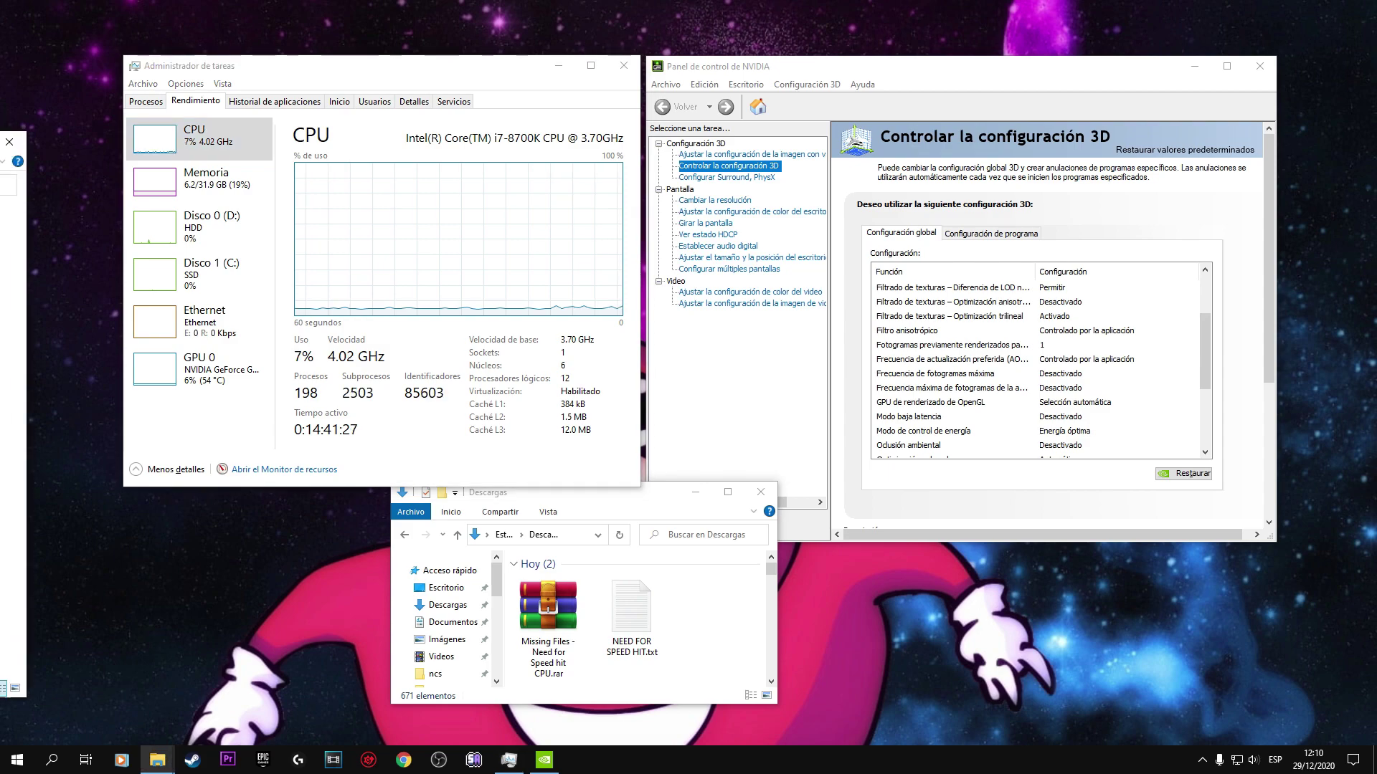
Bring the Need for Speed Heat folder window into view and delete the existing user.cfg file from it
left_click_drag(735, 235, 963, 143)
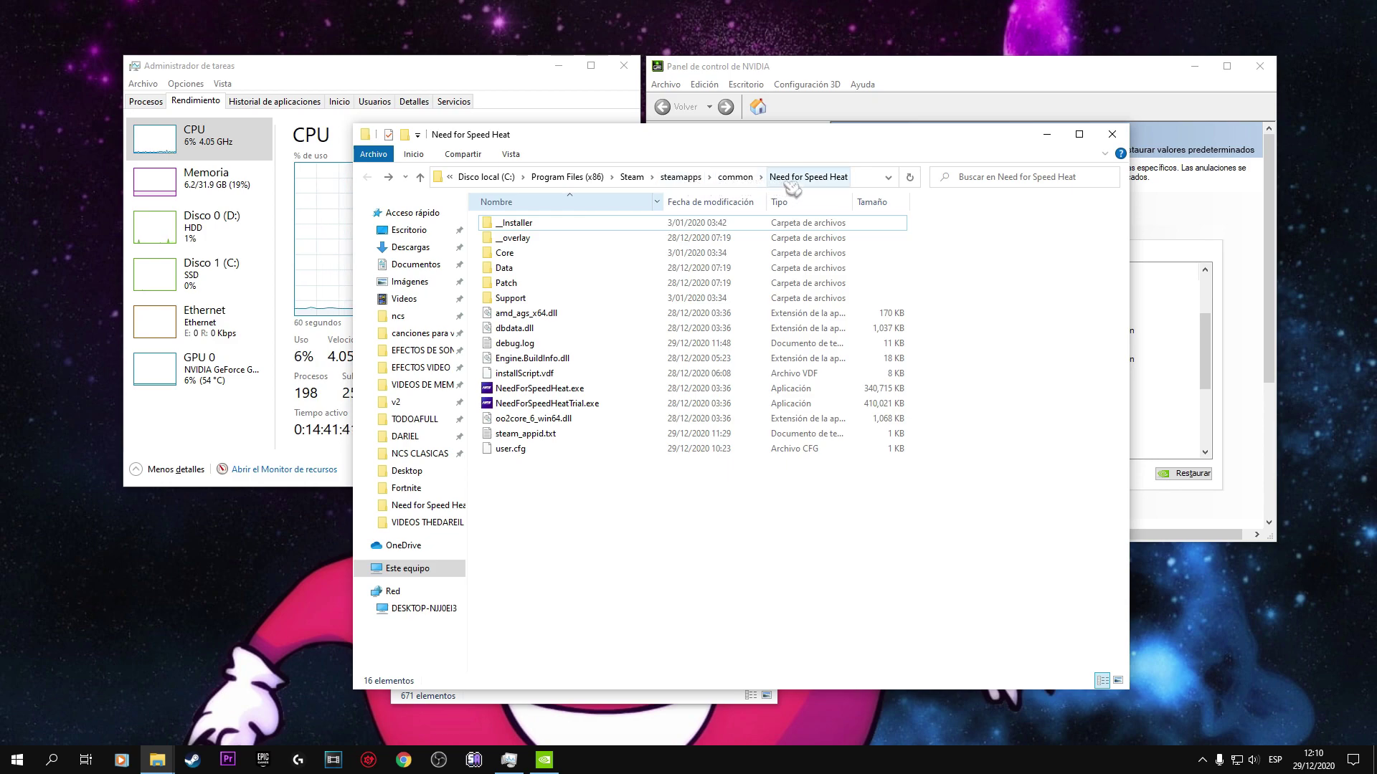
left_click_drag(1010, 135, 933, 132)
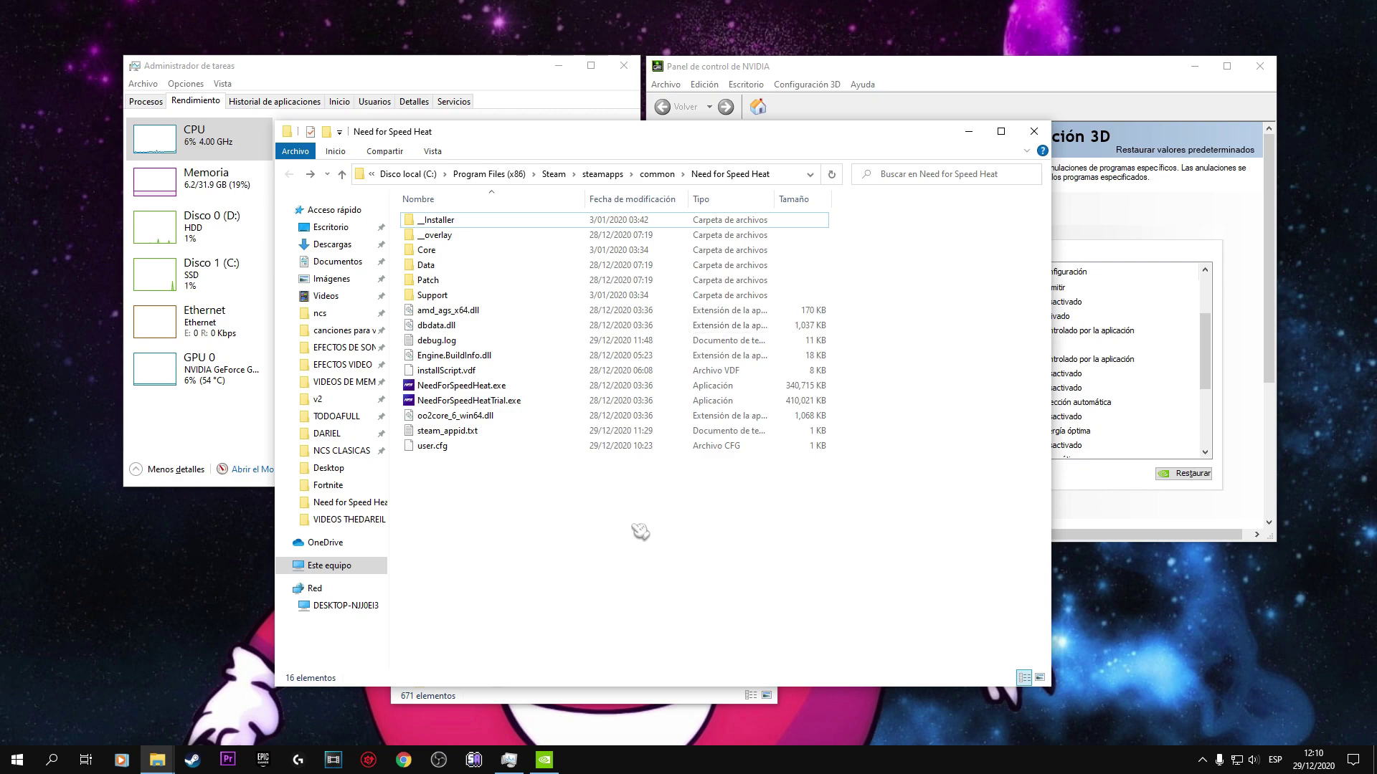
left_click(436, 447)
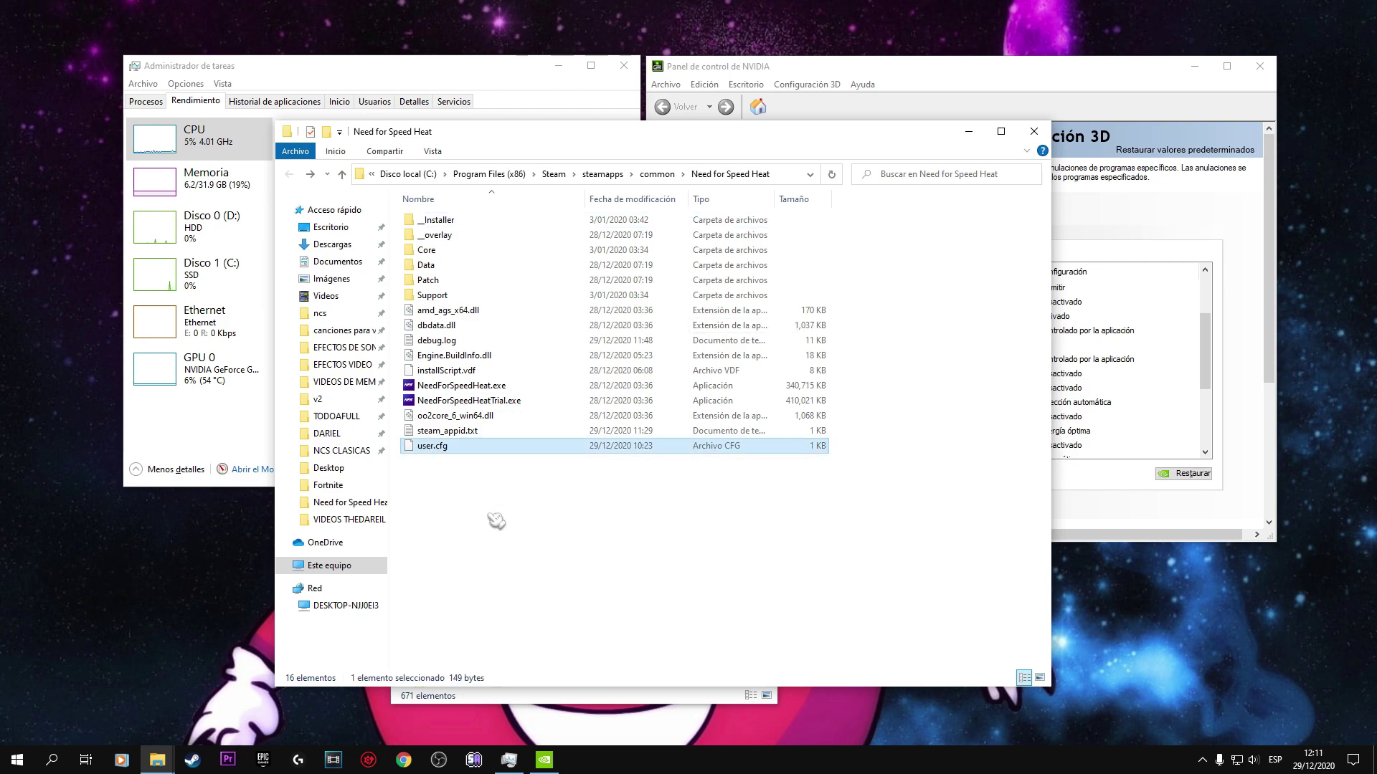
key("Delete")
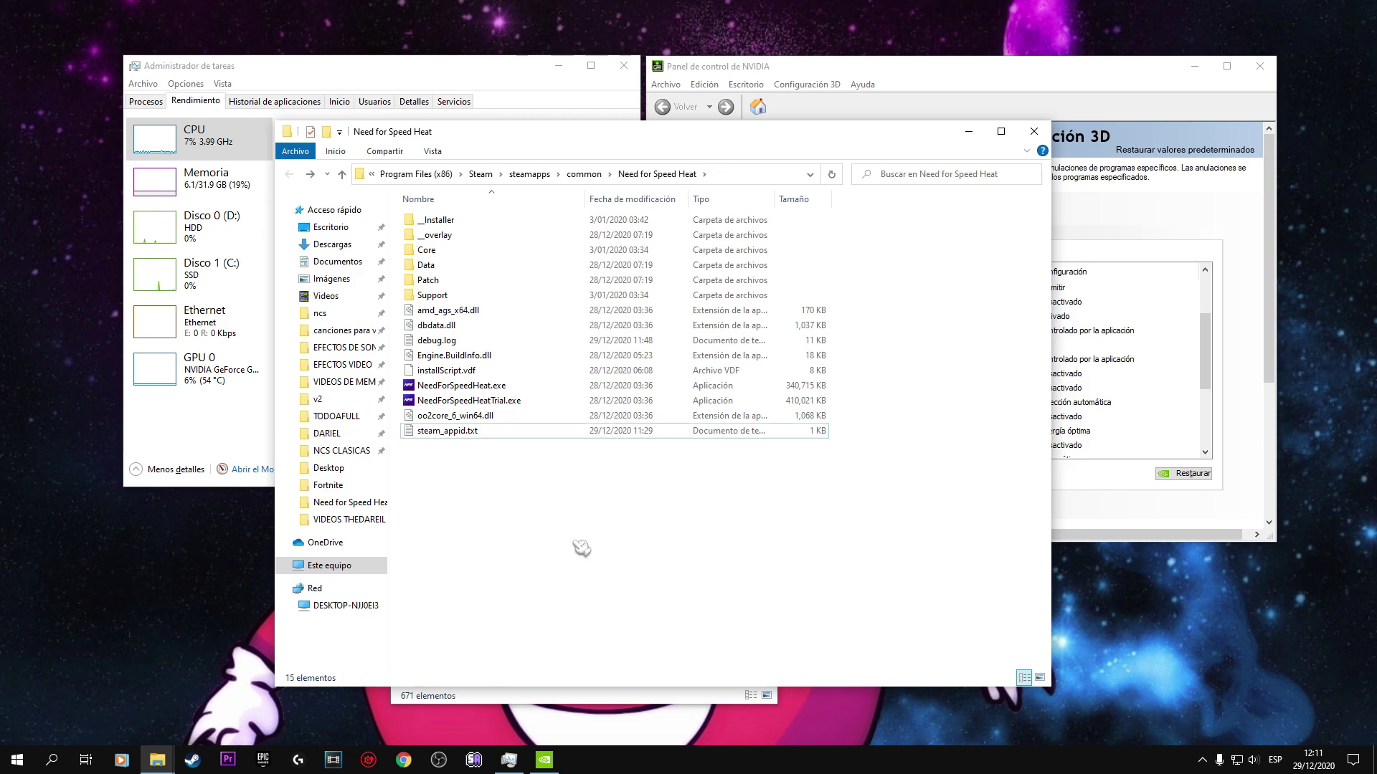
Create a new text document with the default name in the Need for Speed Heat folder and open it in Notepad
right_click(512, 473)
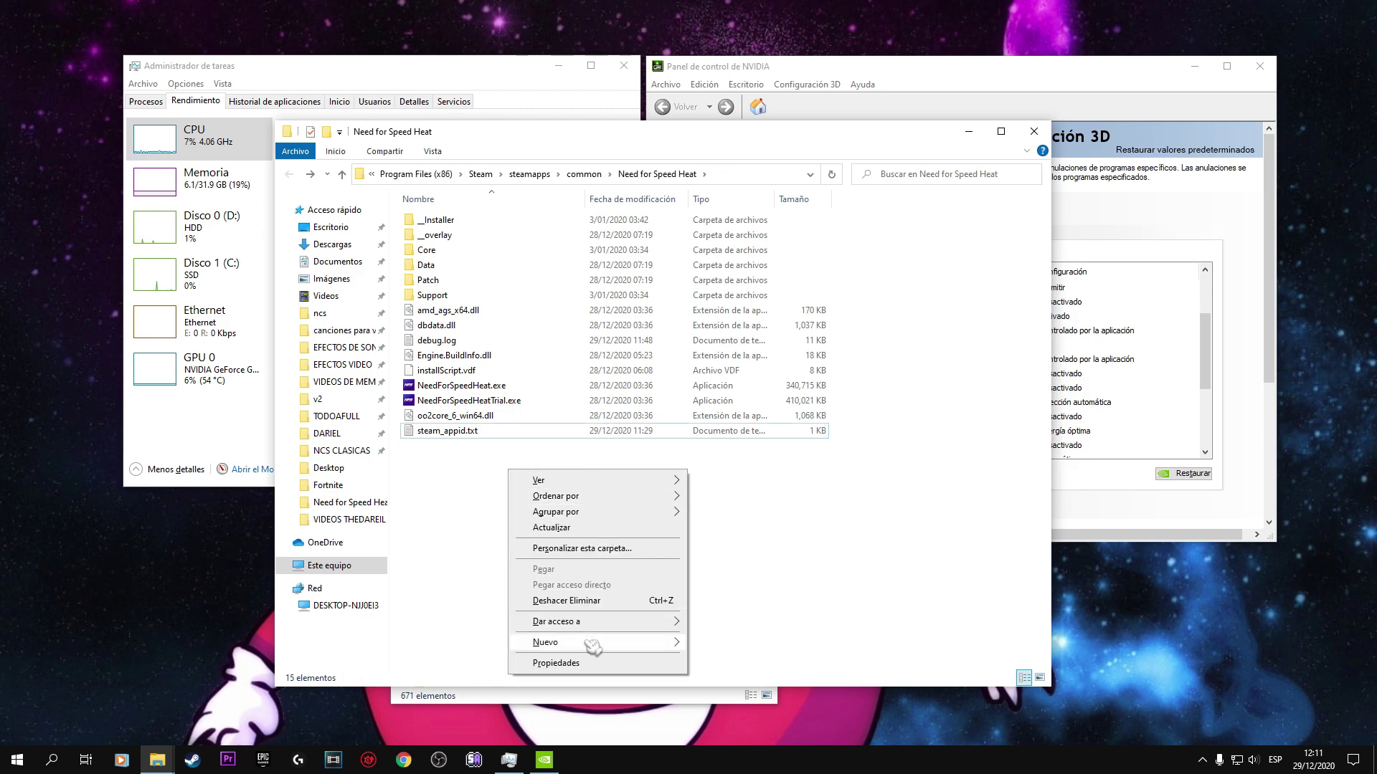
mouse_move(594, 648)
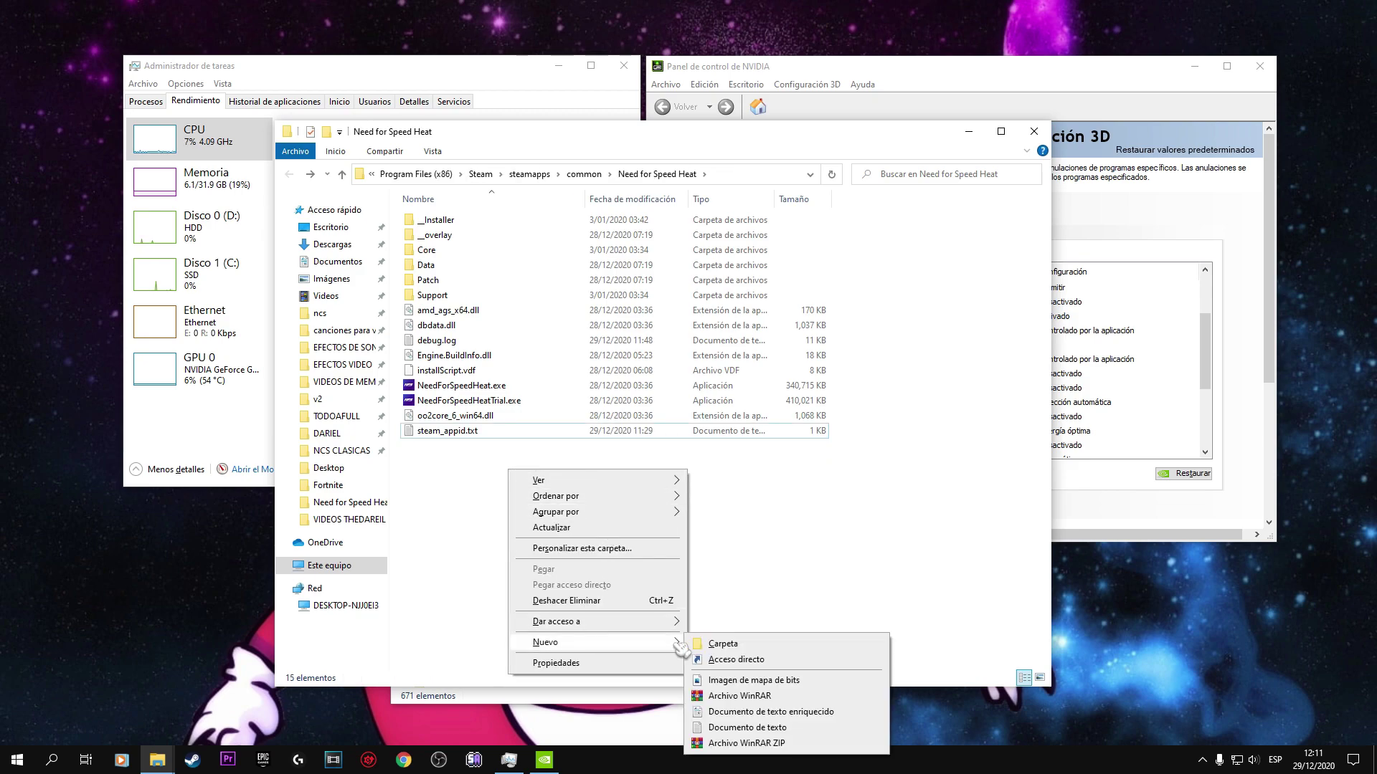
left_click(732, 727)
key("Return")
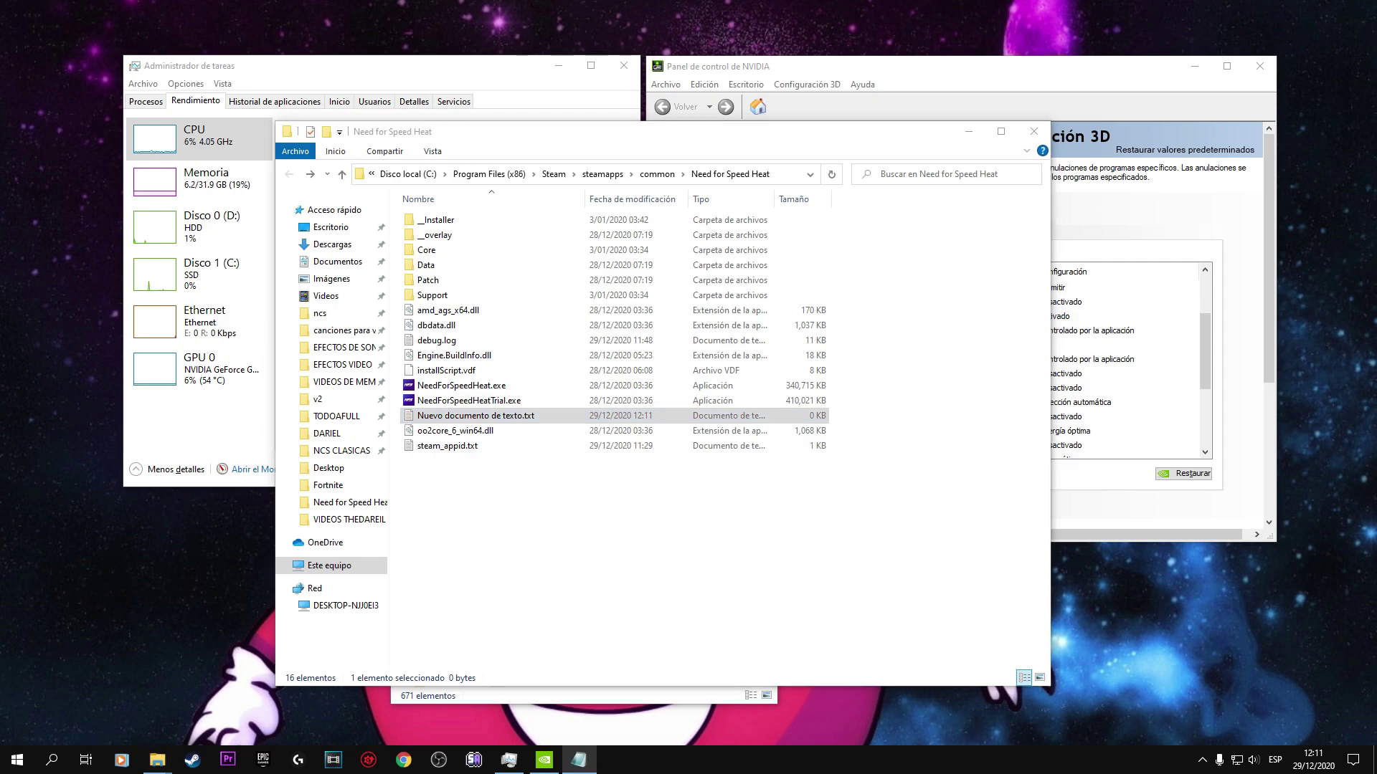
left_click_drag(1162, 221, 1009, 94)
Copy the five Thread setting lines from NEED FOR SPEED HIT.txt in Descargas into the empty new text document
left_click(588, 696)
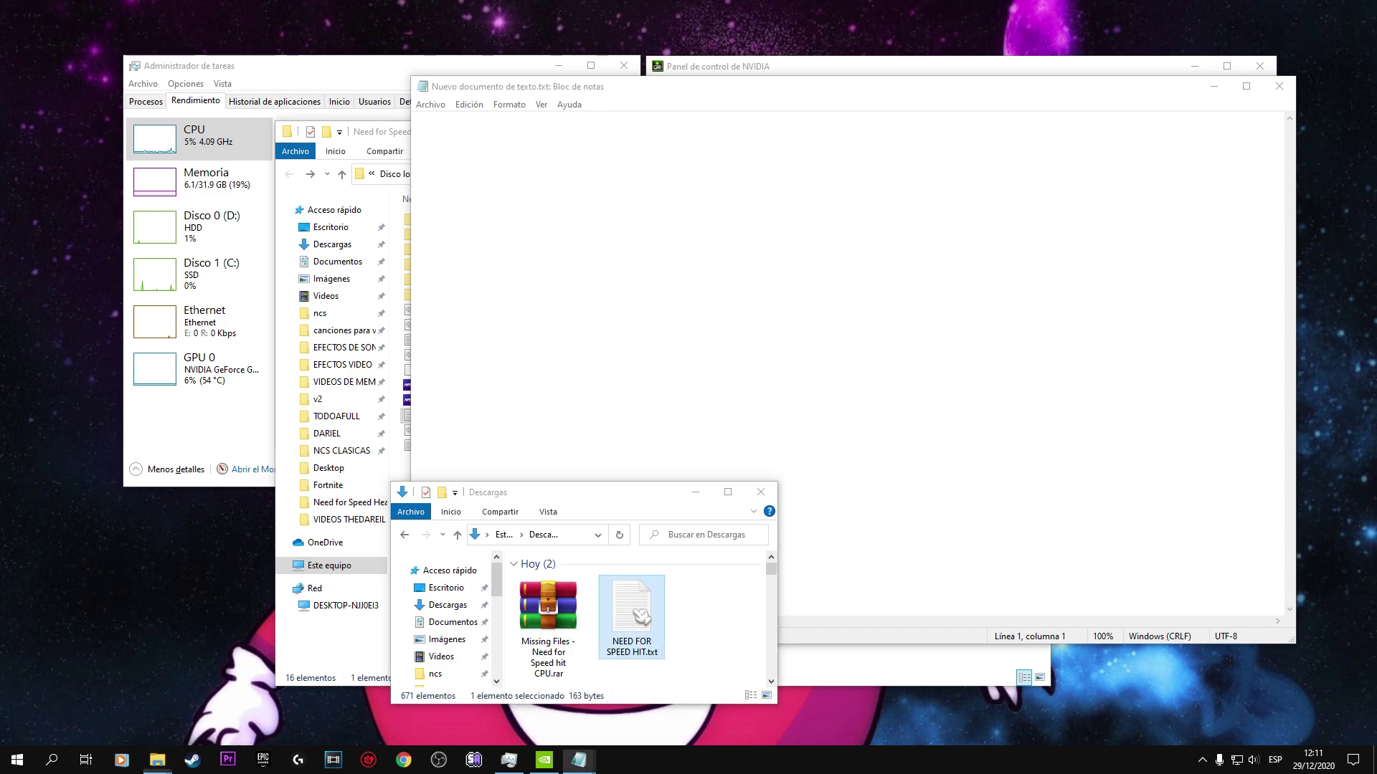
double_click(602, 592)
left_click_drag(123, 259, 1191, 145)
left_click_drag(753, 134, 899, 143)
left_click_drag(757, 182, 983, 238)
right_click(930, 228)
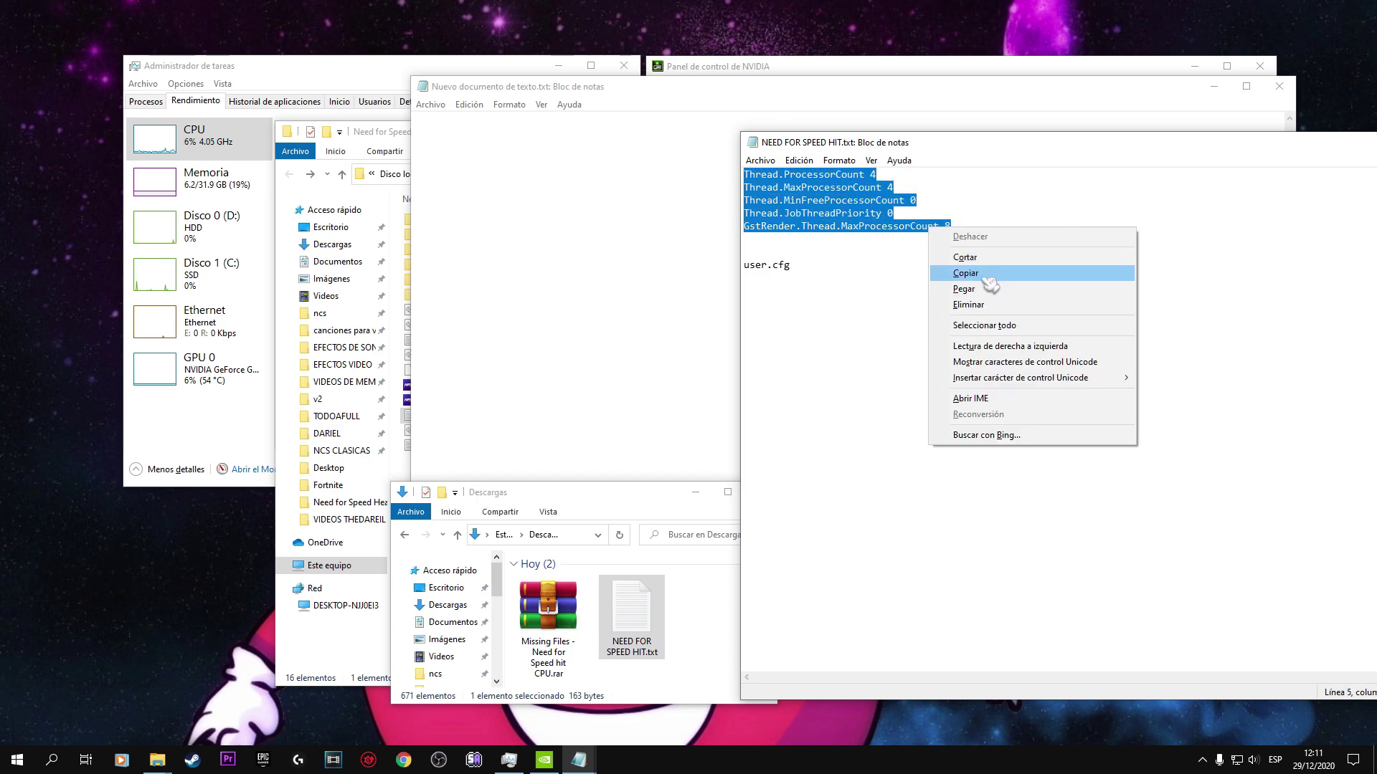
left_click(987, 277)
right_click(537, 171)
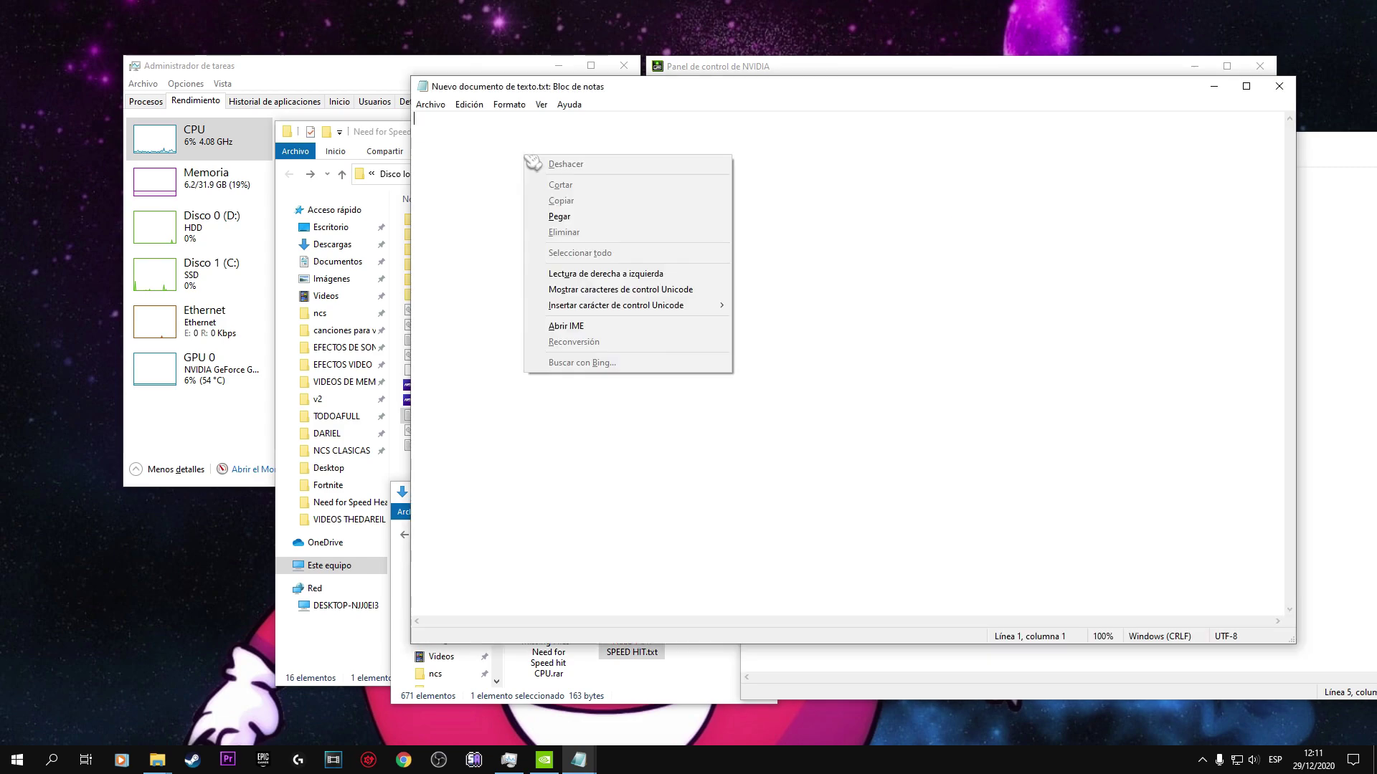
left_click(595, 217)
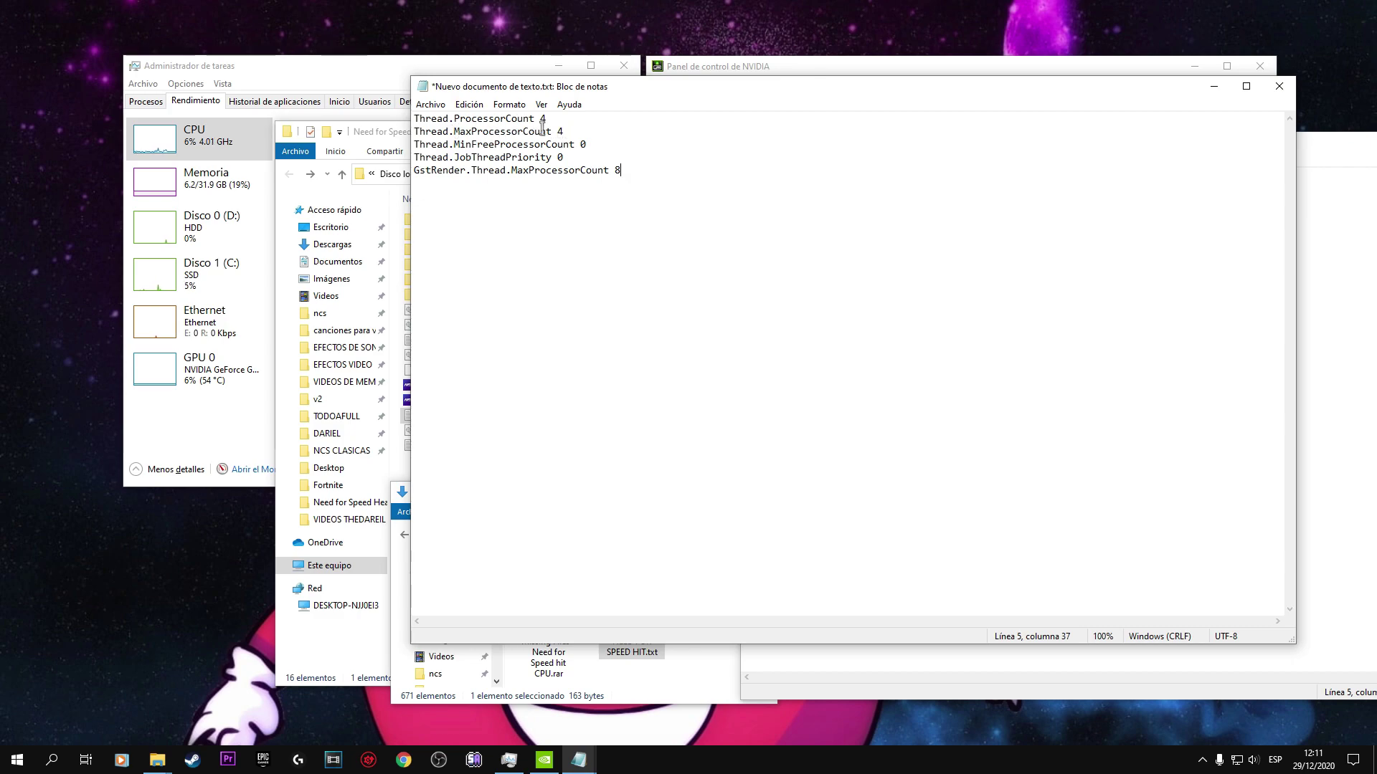
With Task Manager's CPU details alongside, set Thread.ProcessorCount and Thread.MaxProcessorCount to 6 and GstRender.Thread.MaxProcessorCount to 12
left_click(392, 81)
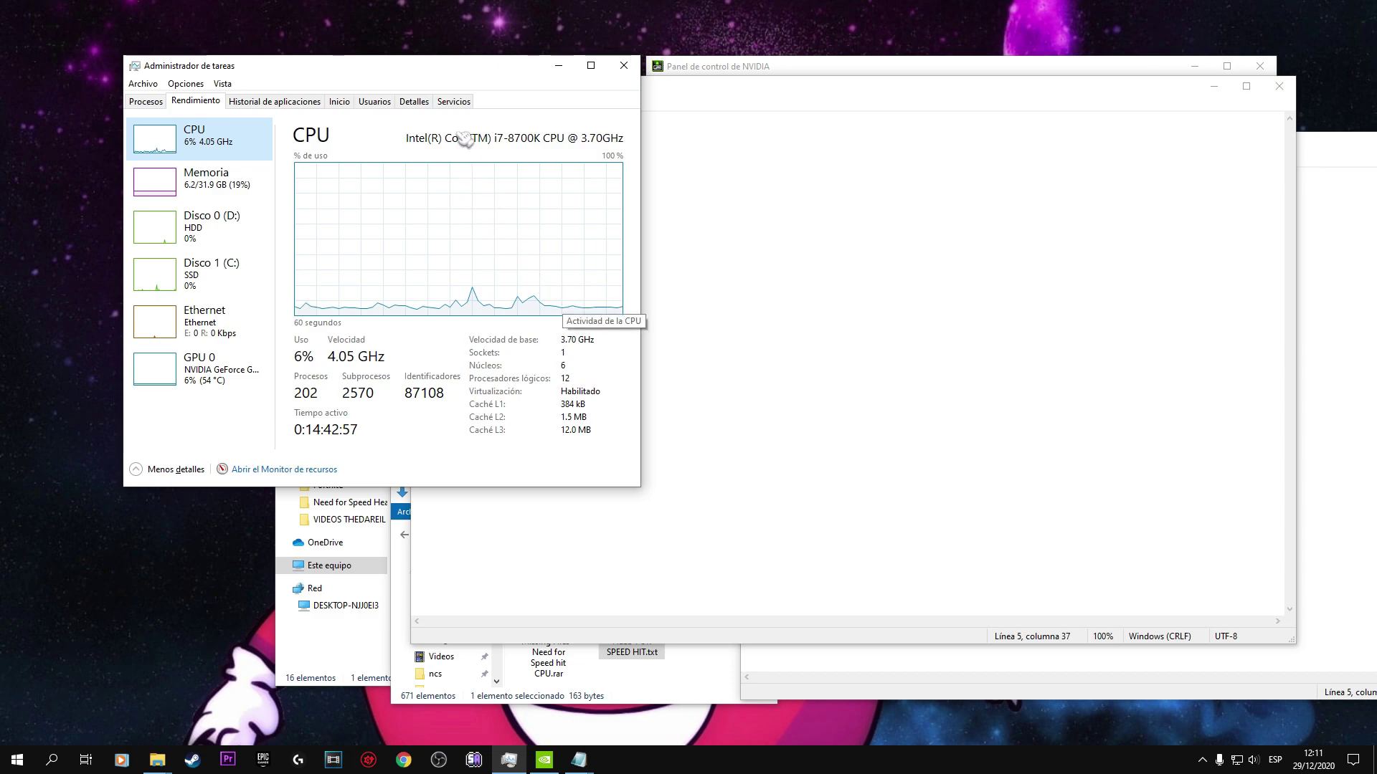
left_click_drag(478, 78, 383, 272)
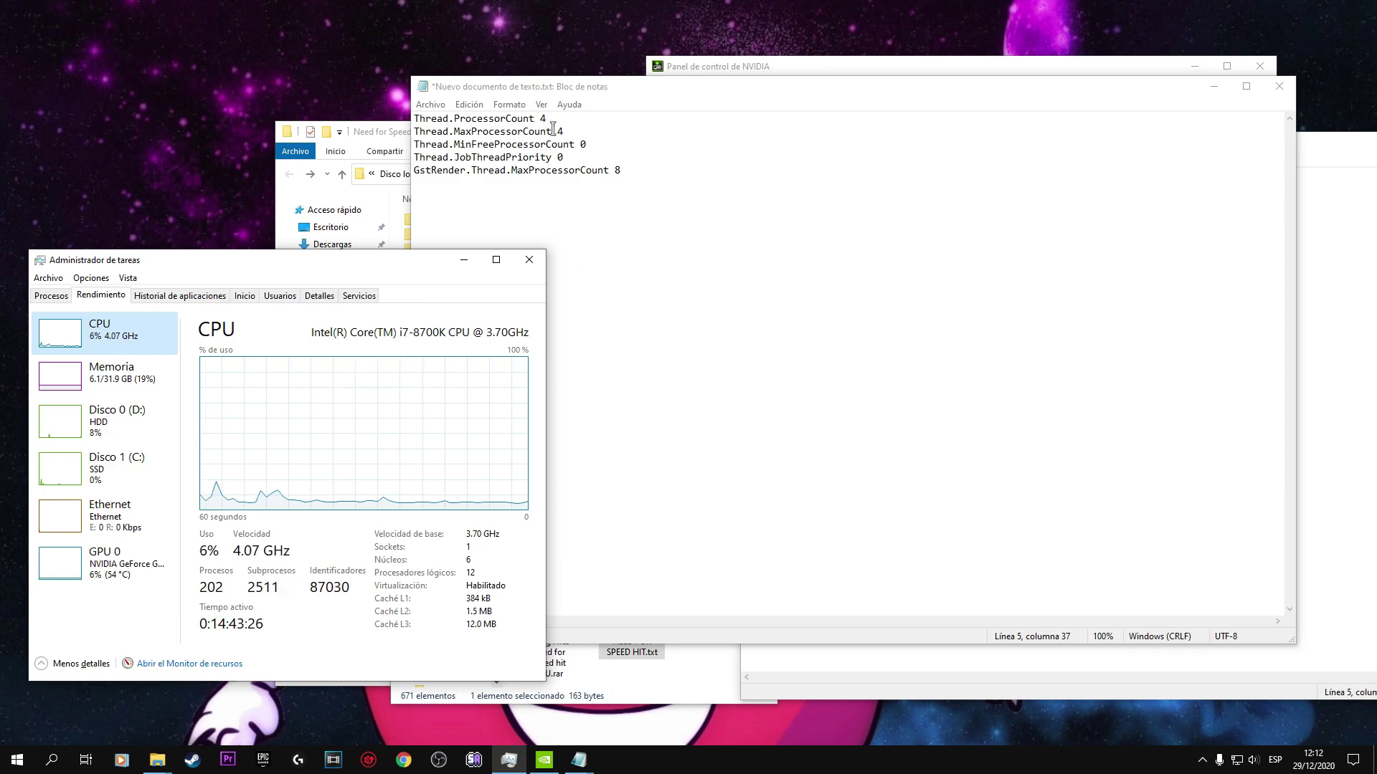
left_click(568, 130)
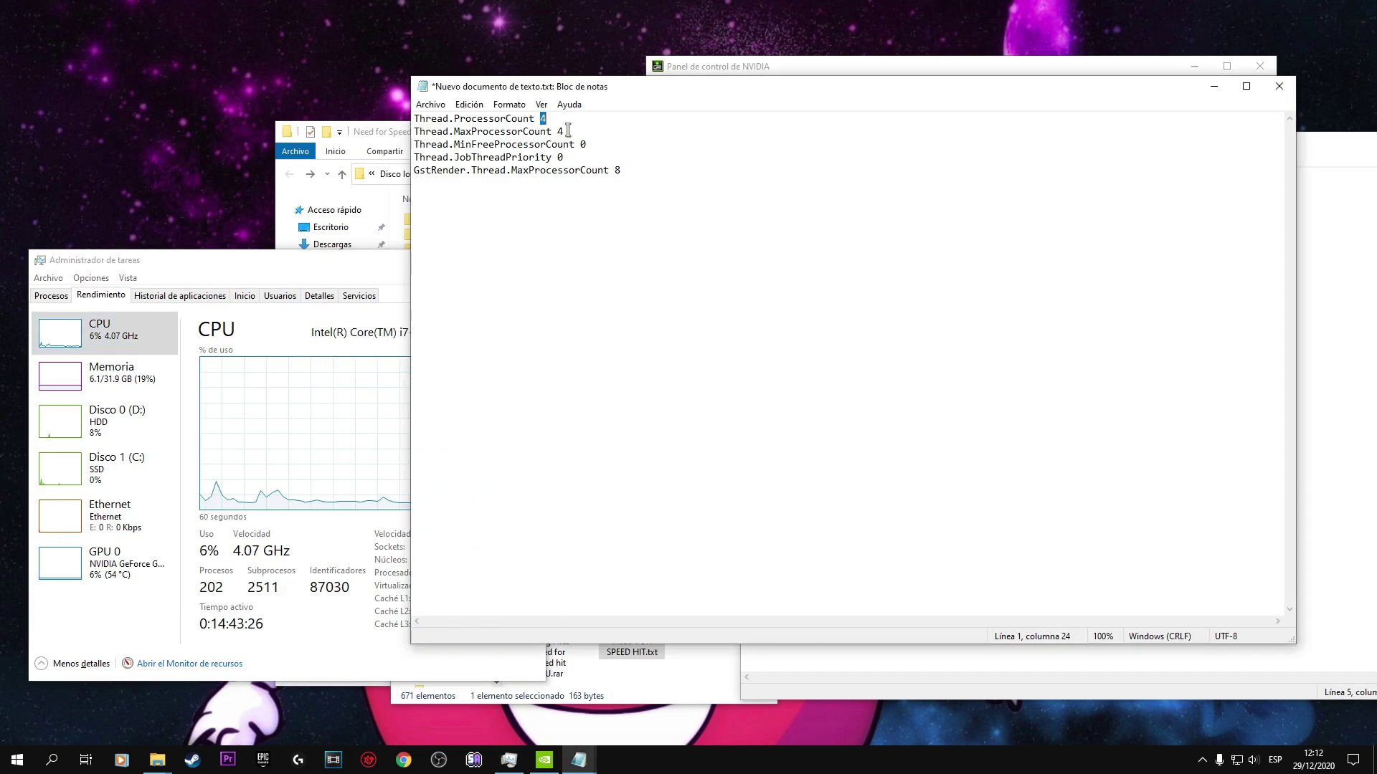
type("6")
double_click(565, 135)
type("6")
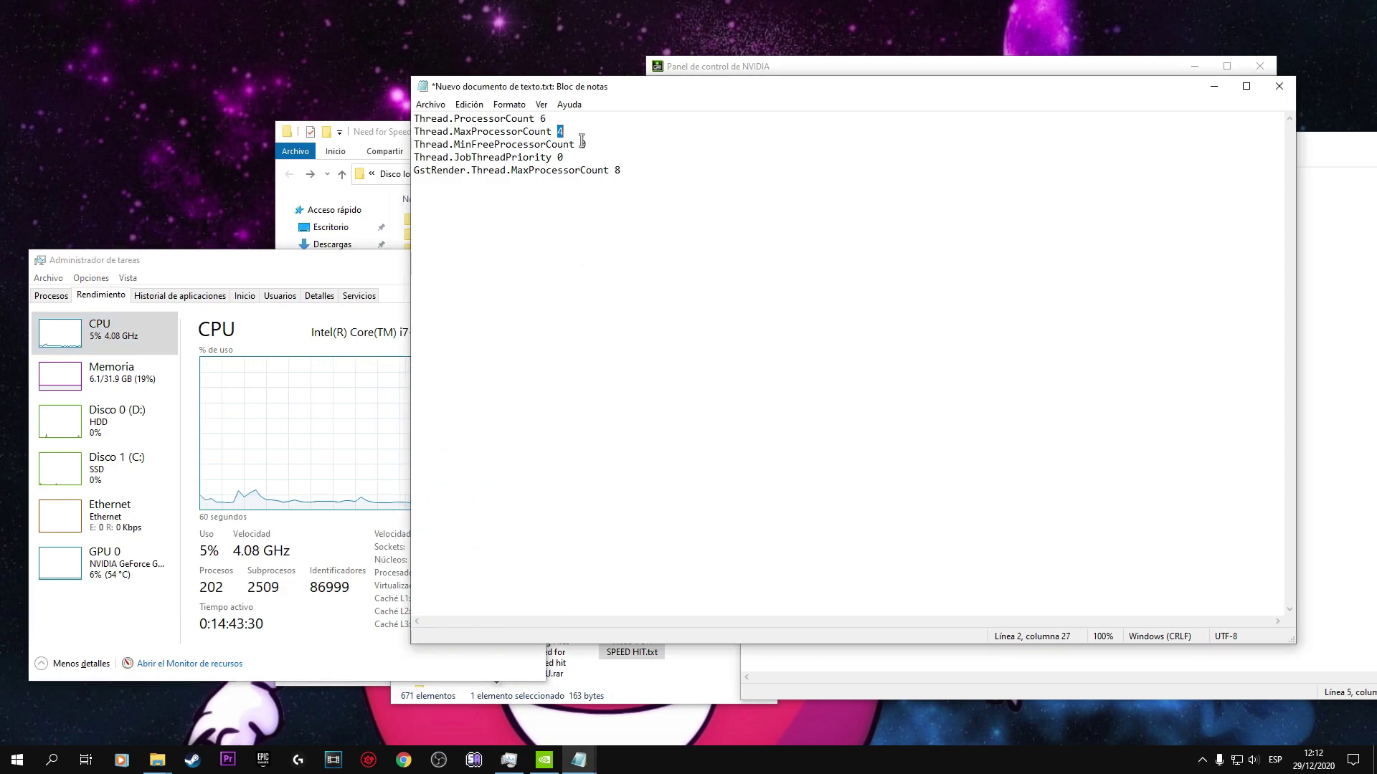
double_click(643, 175)
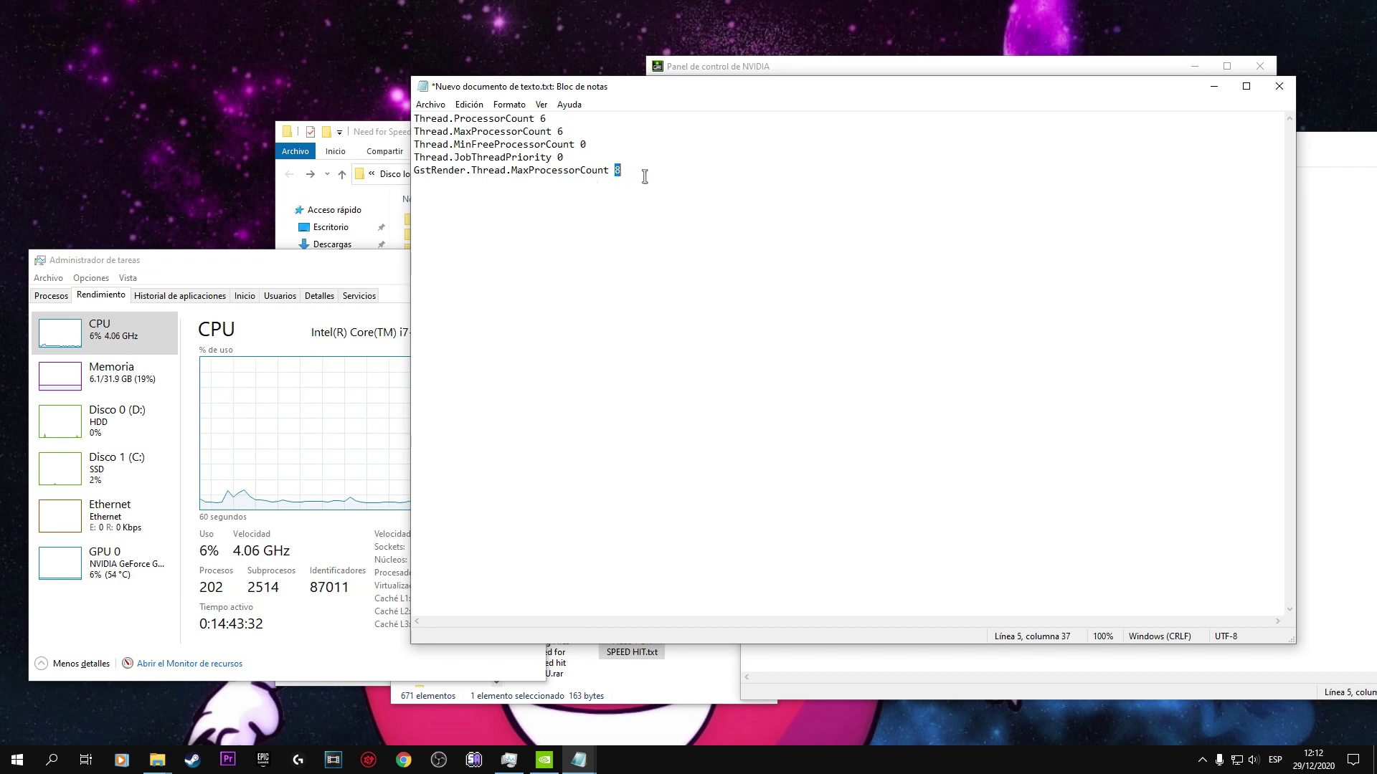
type("12")
Set Thread.ProcessorCount and Thread.MaxProcessorCount to 4 and GstRender.Thread.MaxProcessorCount to 8
double_click(564, 123)
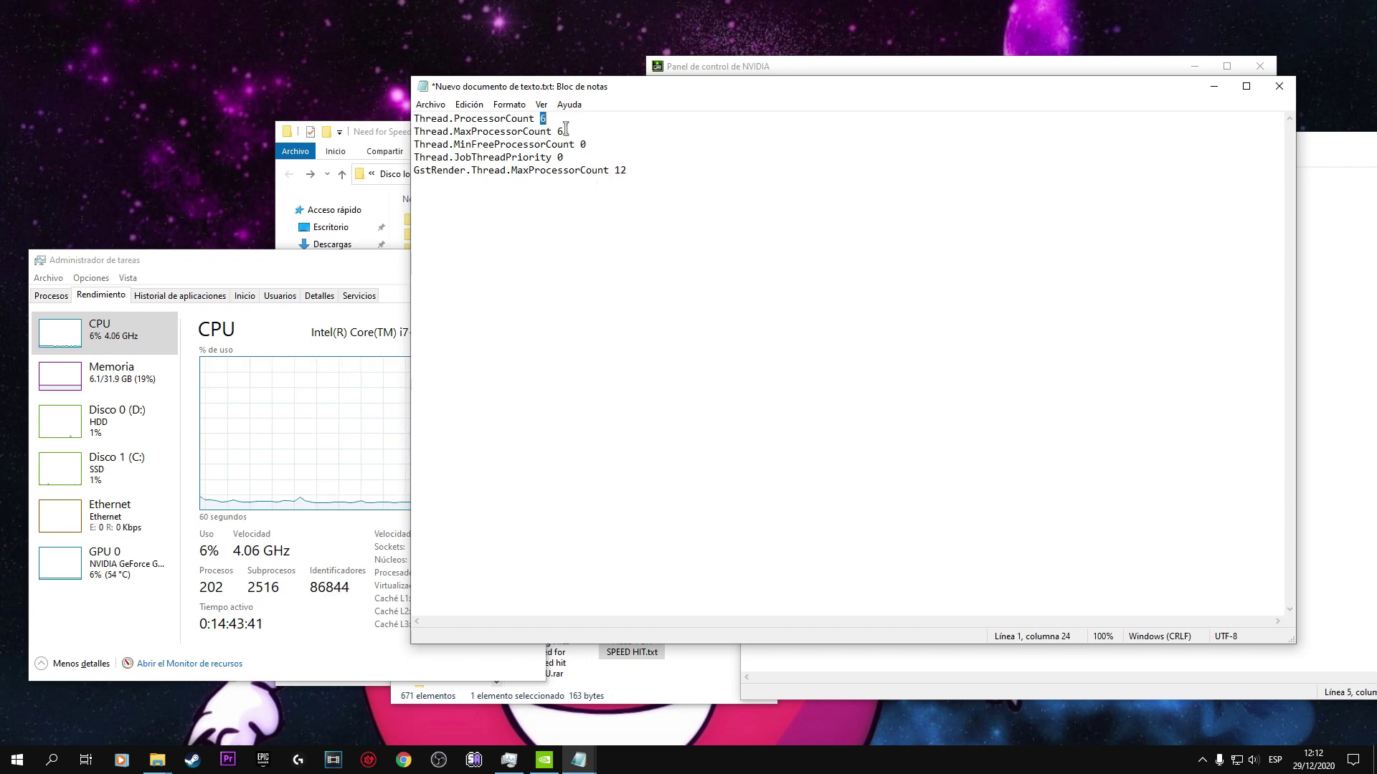
type("4")
left_click_drag(636, 178, 674, 176)
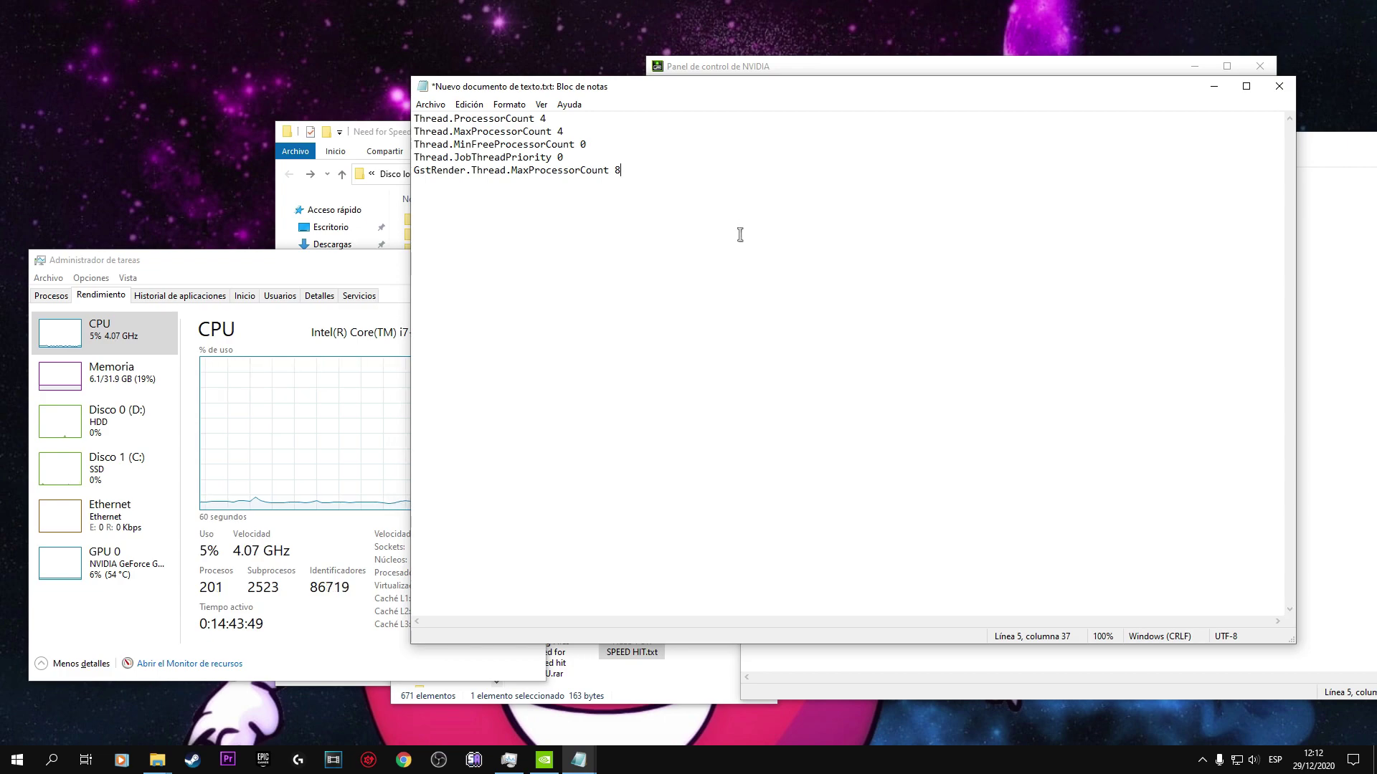
Save the new text document with the thread settings and close it
left_click(430, 104)
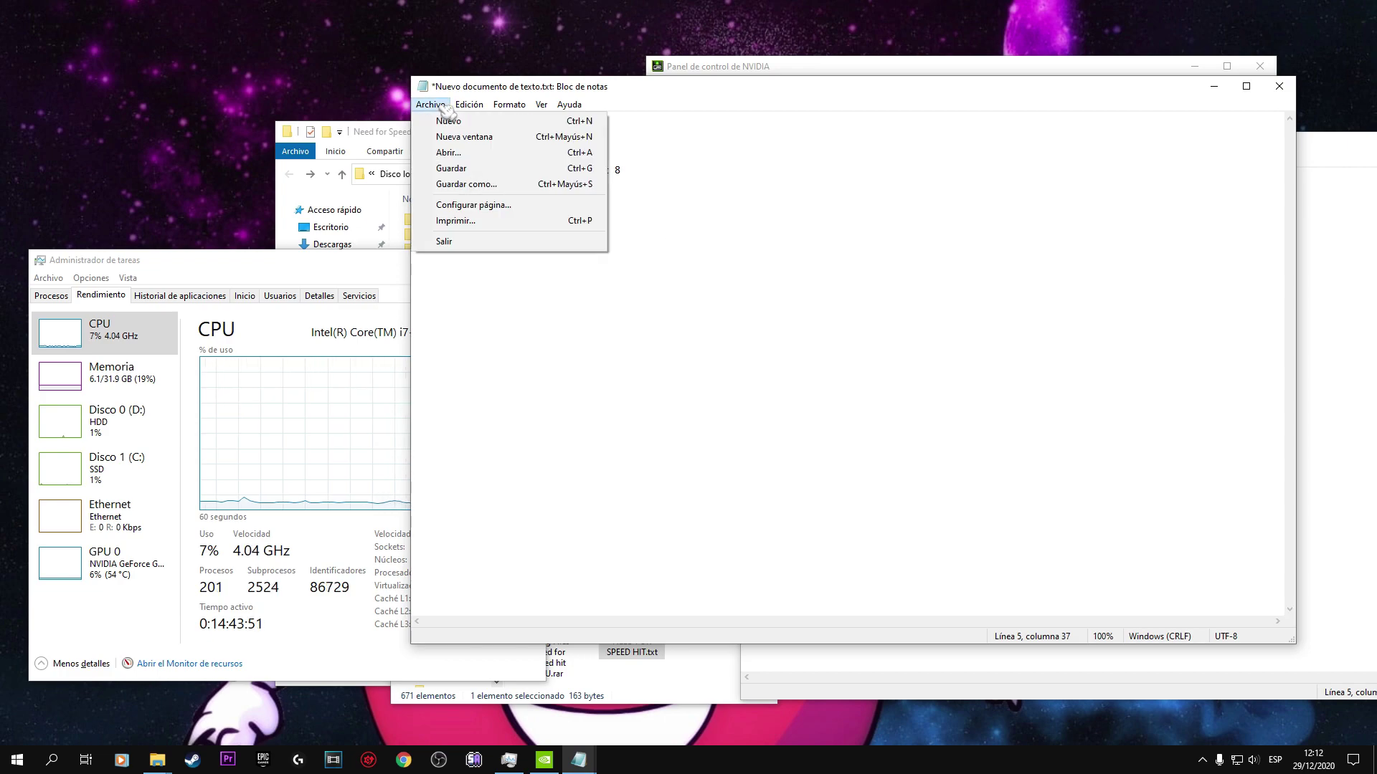
left_click(487, 171)
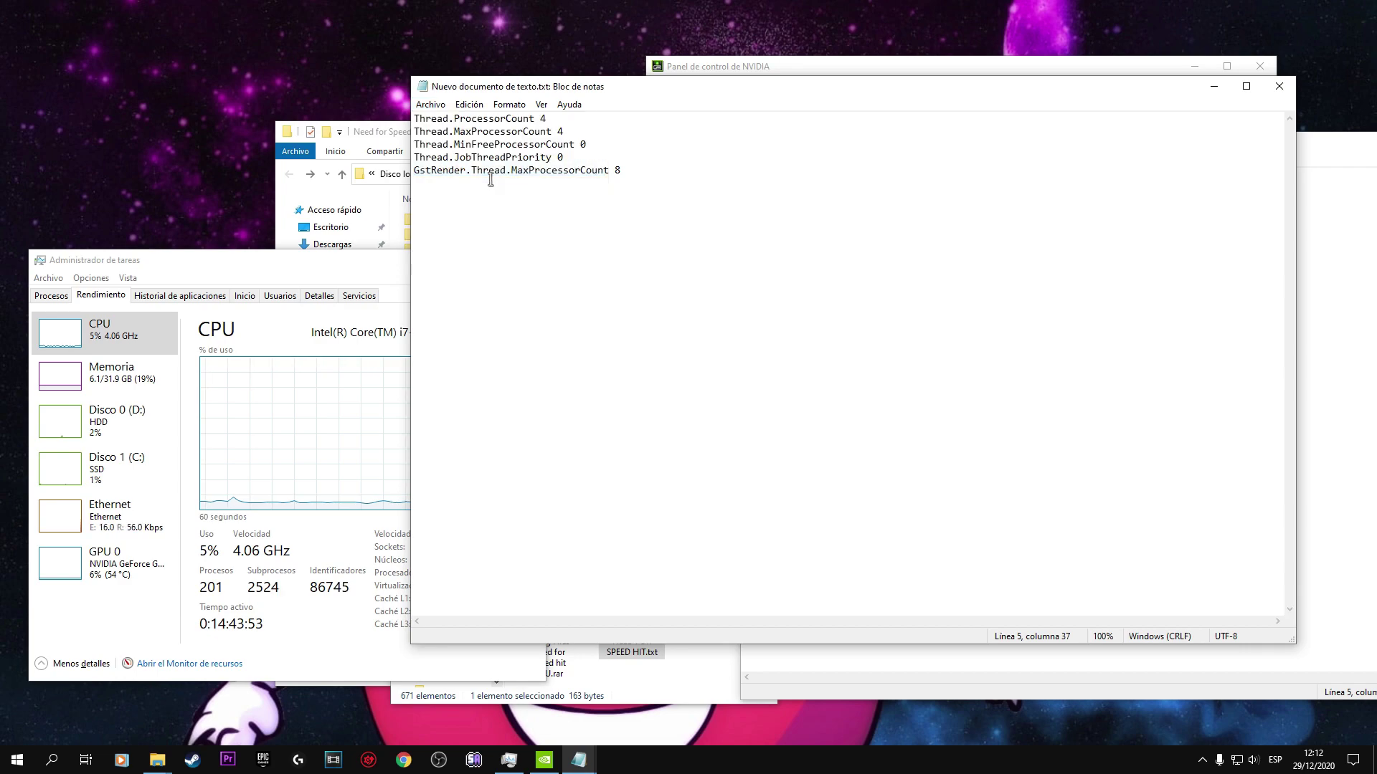
left_click(1280, 87)
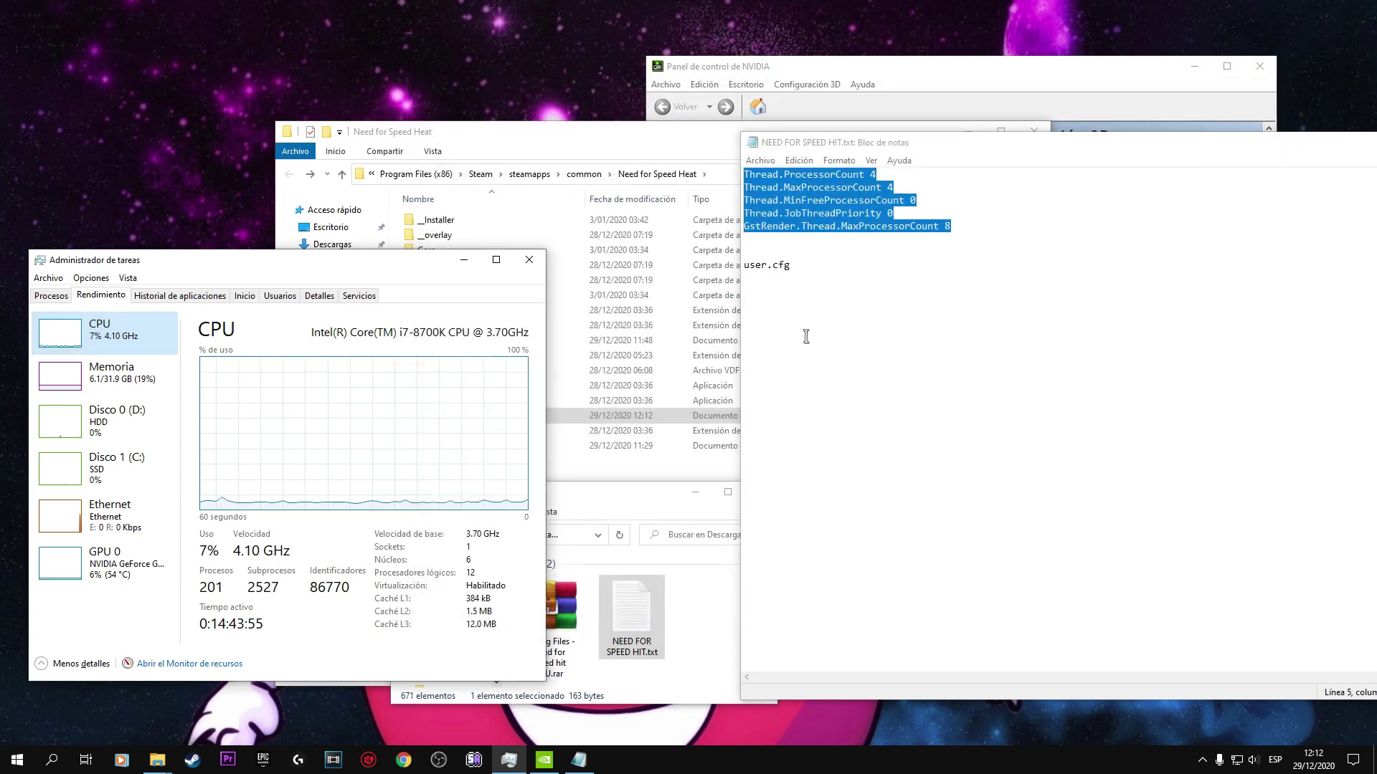
Copy the file name user.cfg from NEED FOR SPEED HIT.txt and close that file
left_click_drag(1257, 138, 1053, 140)
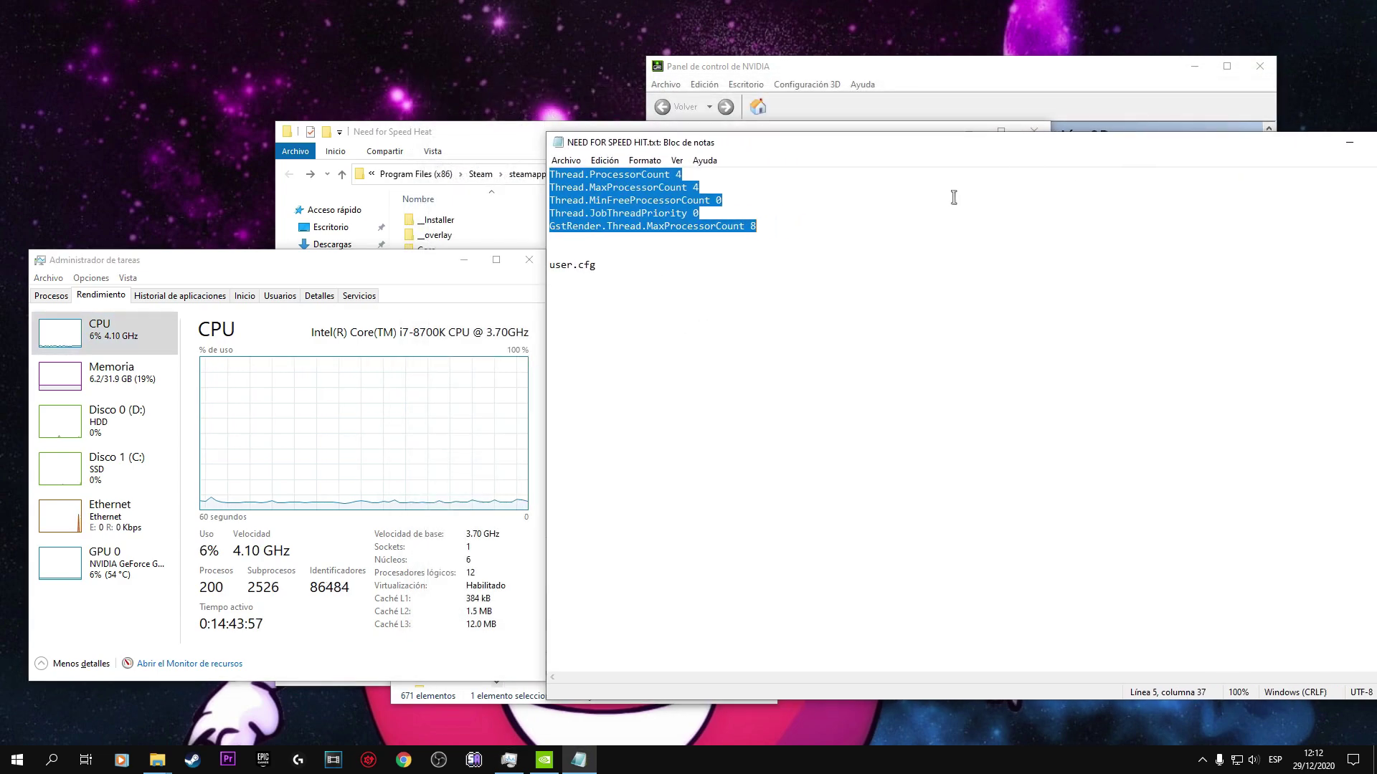
left_click_drag(552, 269, 591, 280)
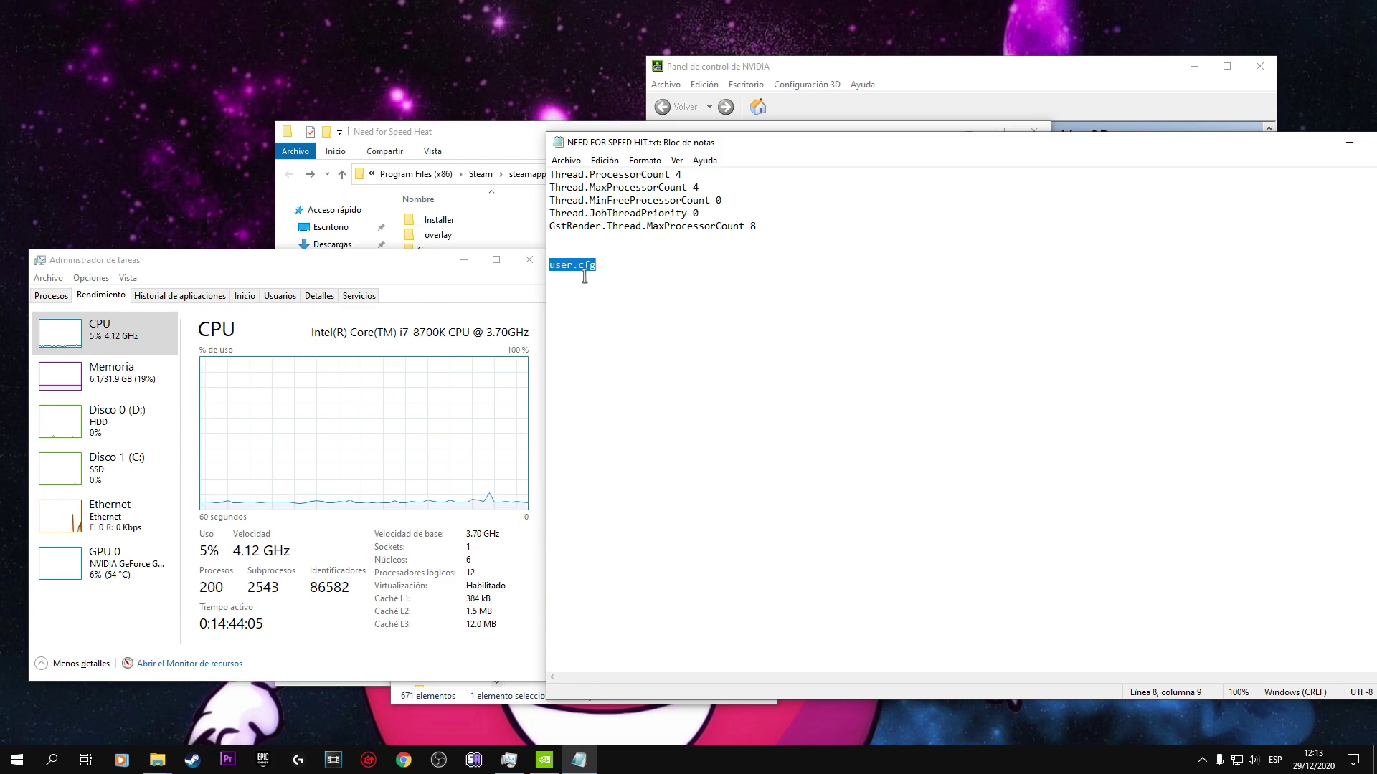
right_click(578, 266)
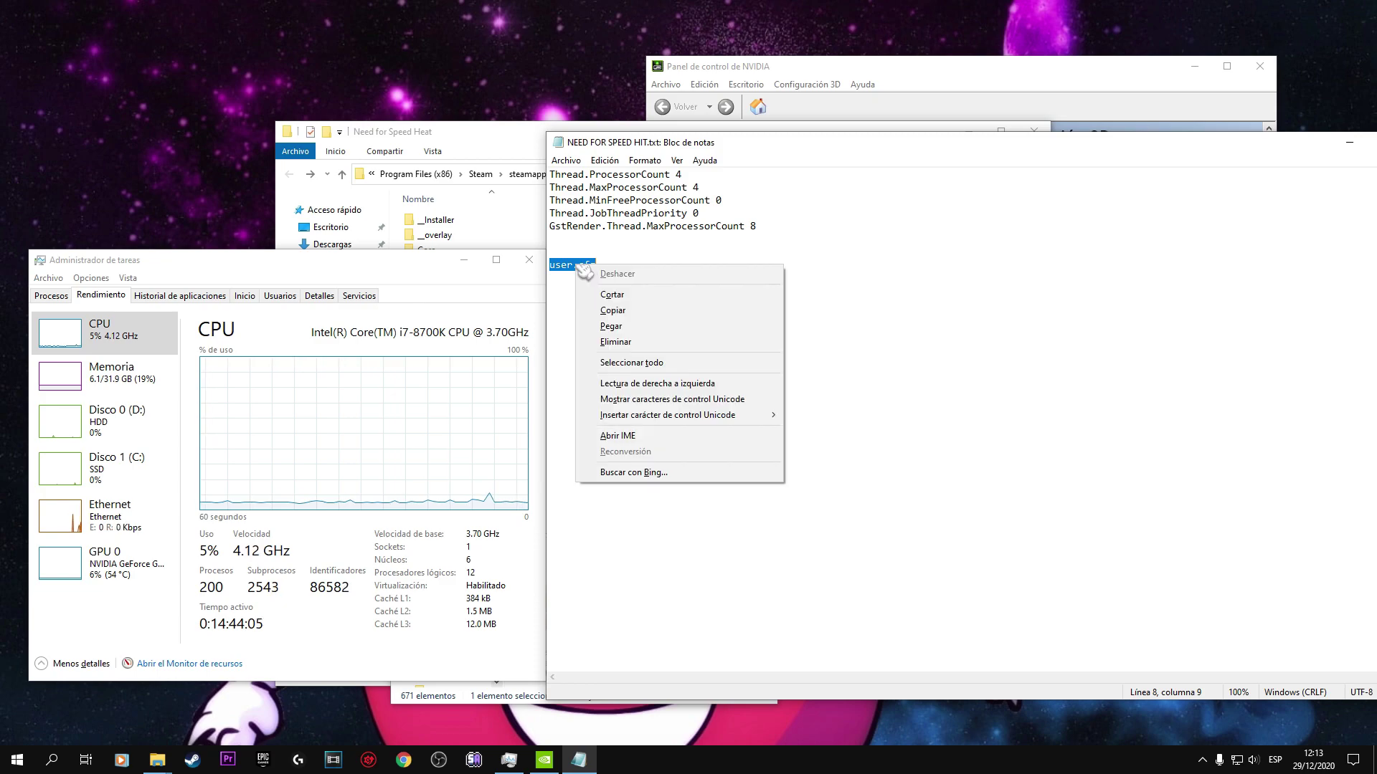
left_click(672, 311)
left_click_drag(1137, 142, 1019, 145)
left_click(1234, 150)
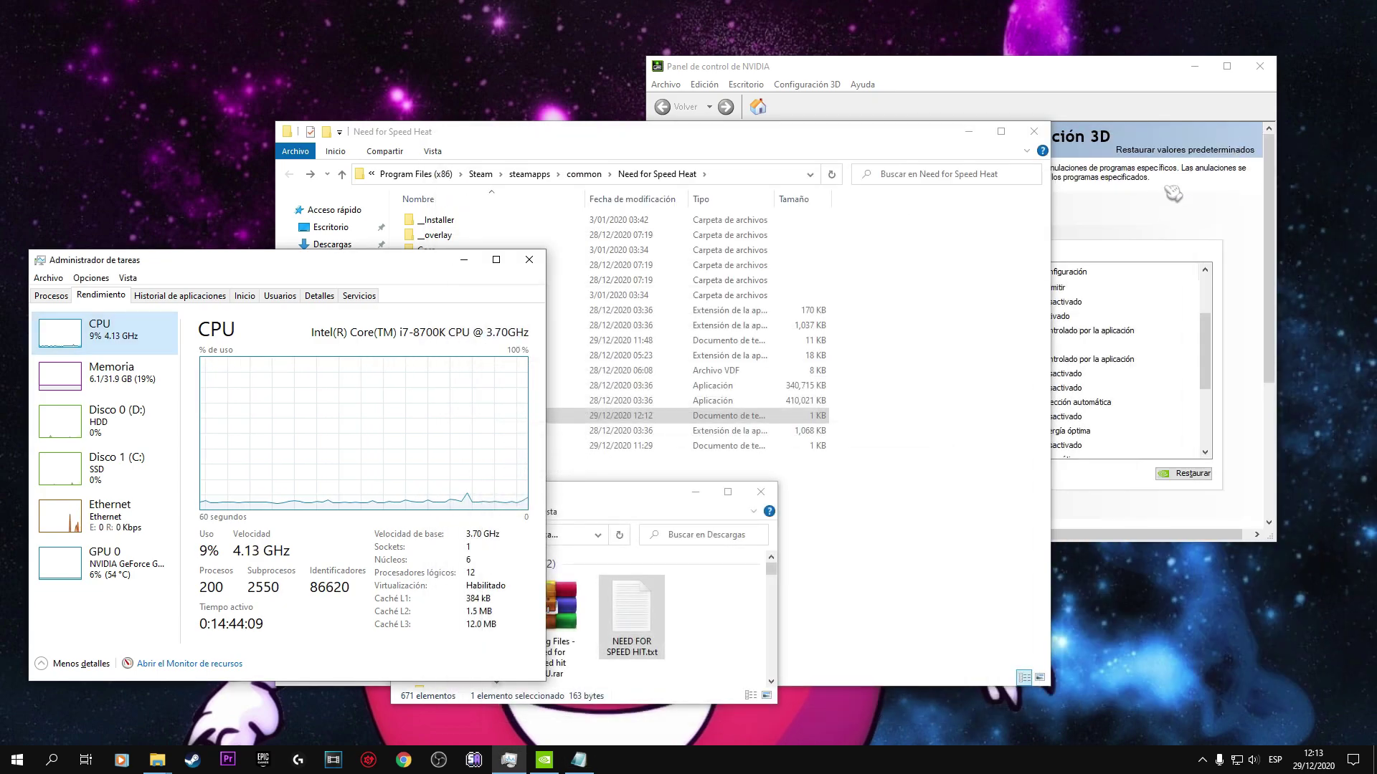
Rename Nuevo documento de texto.txt in the Need for Speed Heat folder as user.cfg, accepting the extension change
left_click(930, 487)
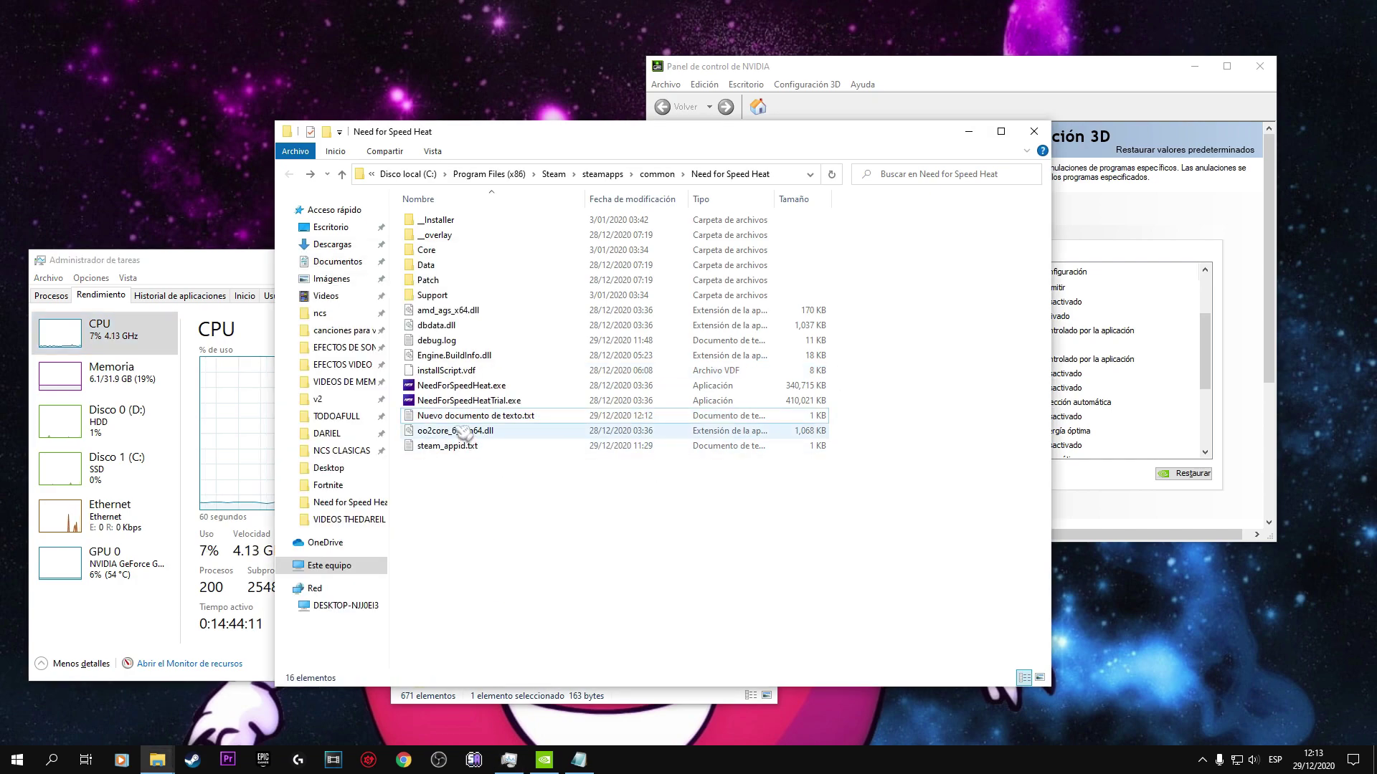
left_click(455, 419)
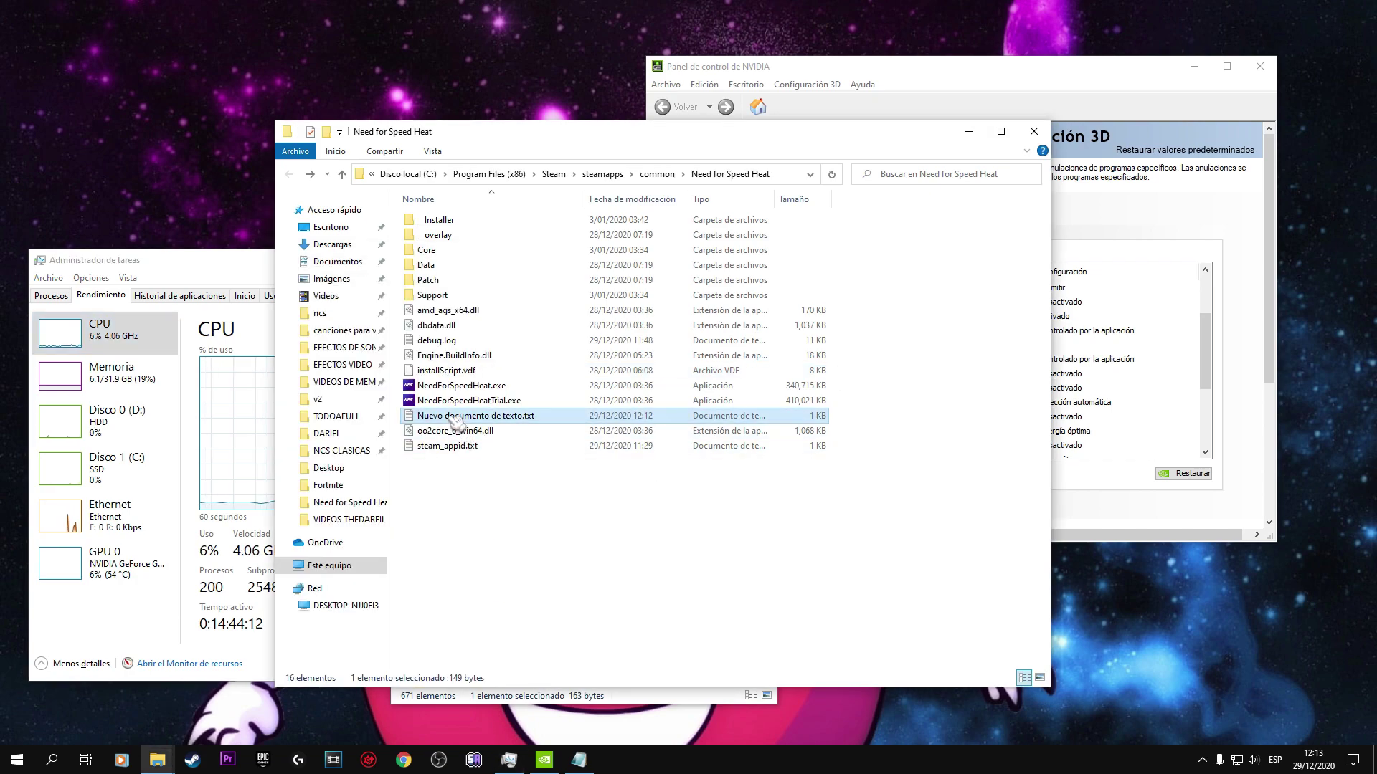
left_click(466, 422)
key("Delete")
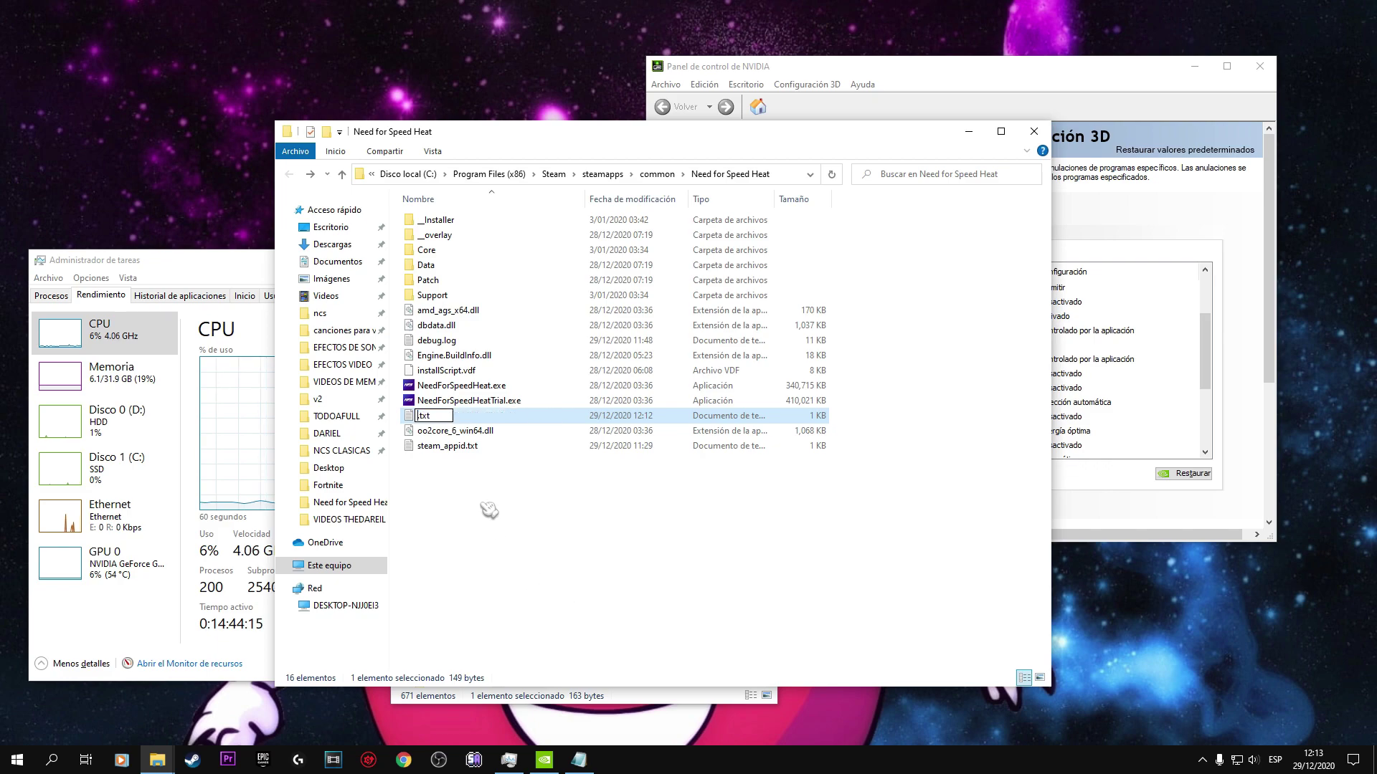
key("ctrl+a")
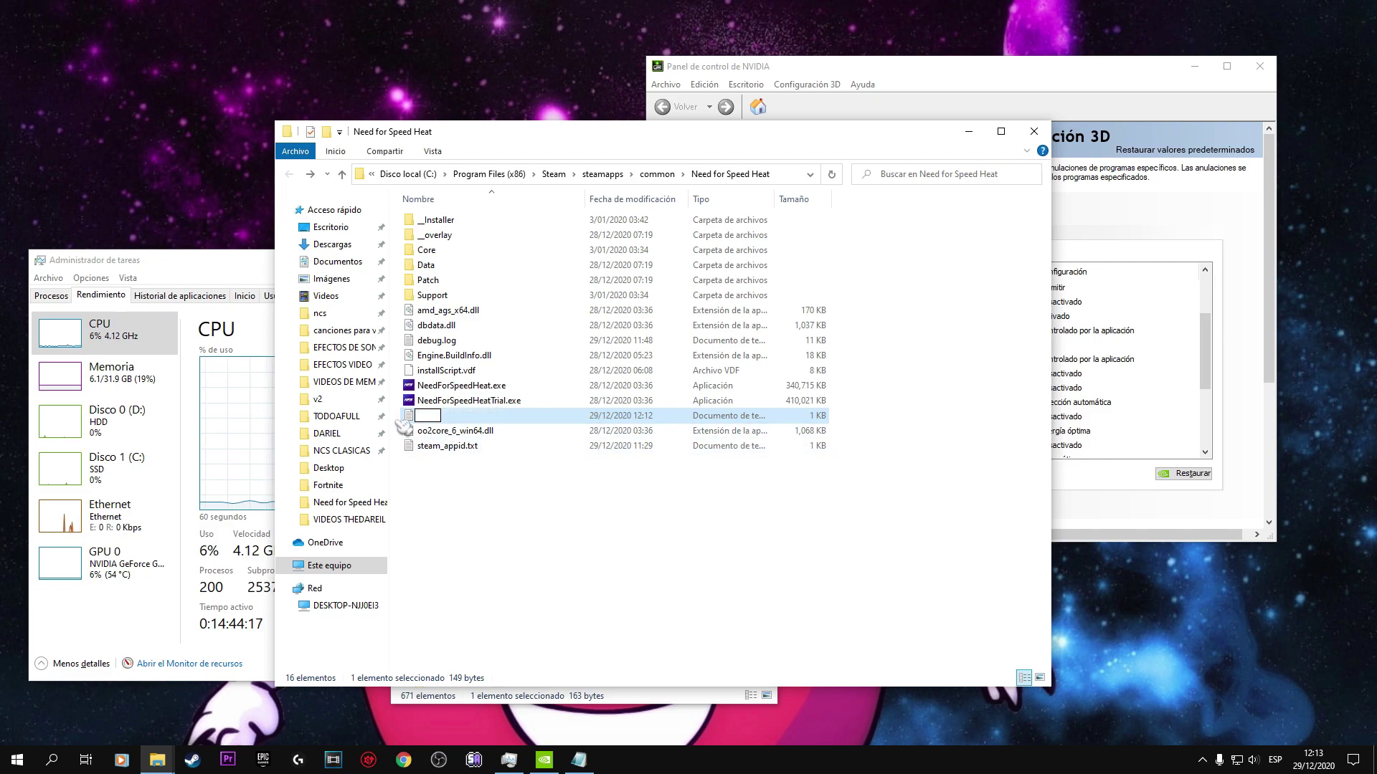
type("user.cfg")
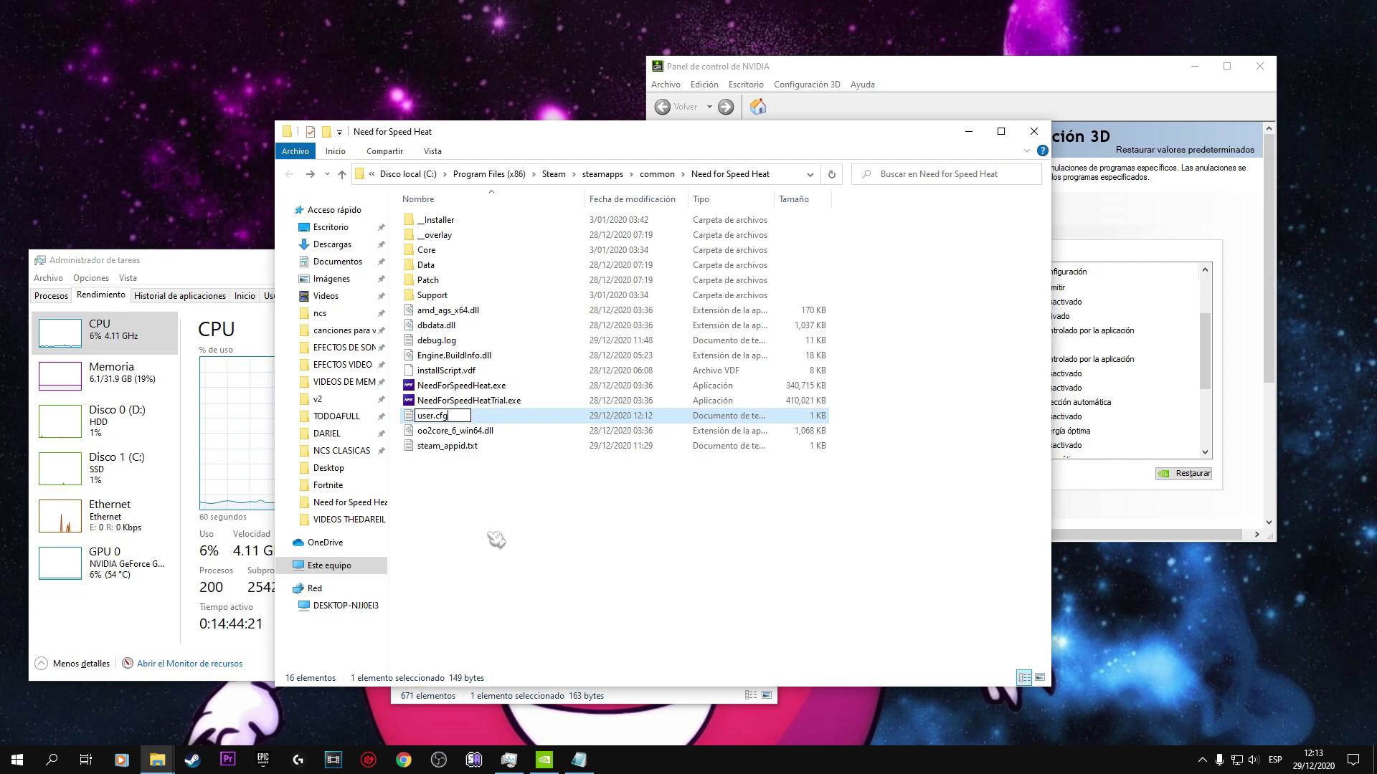
key("Return")
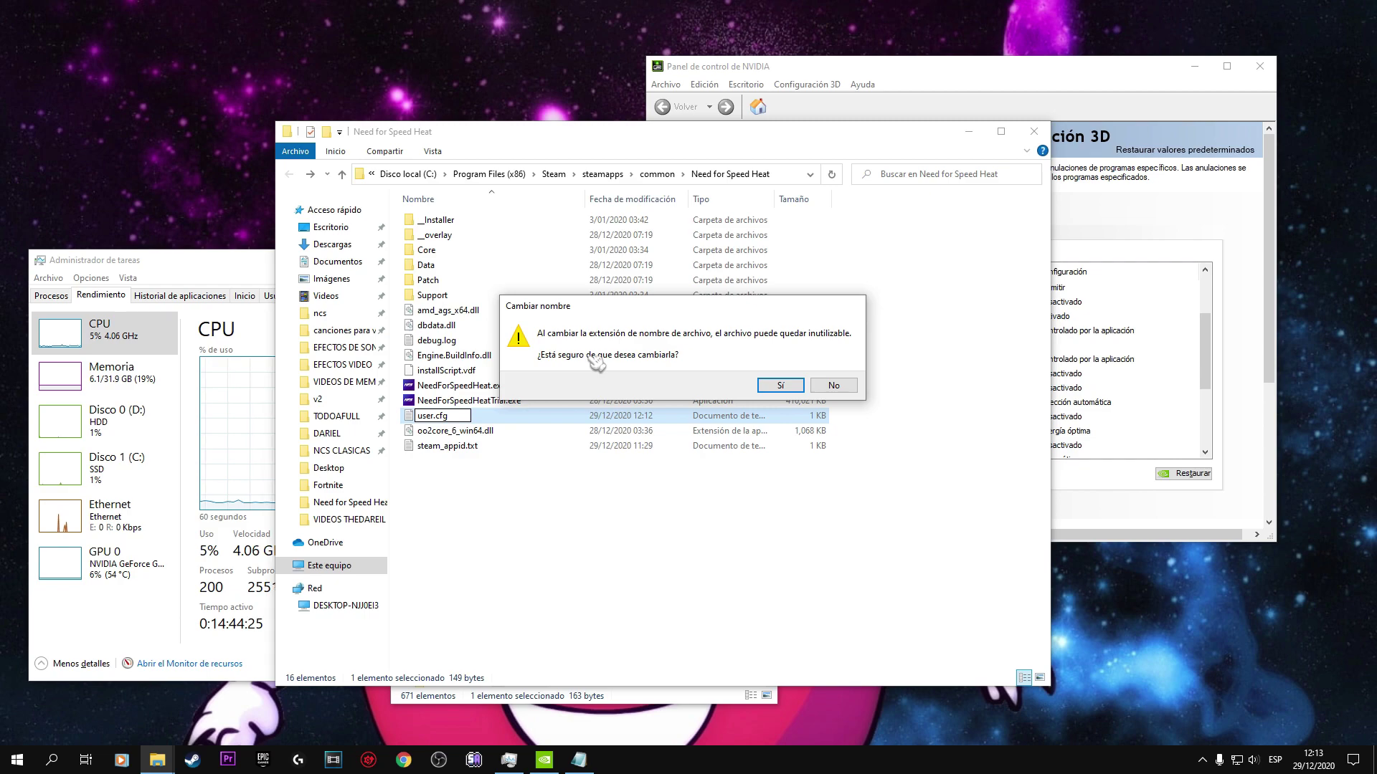
left_click(791, 386)
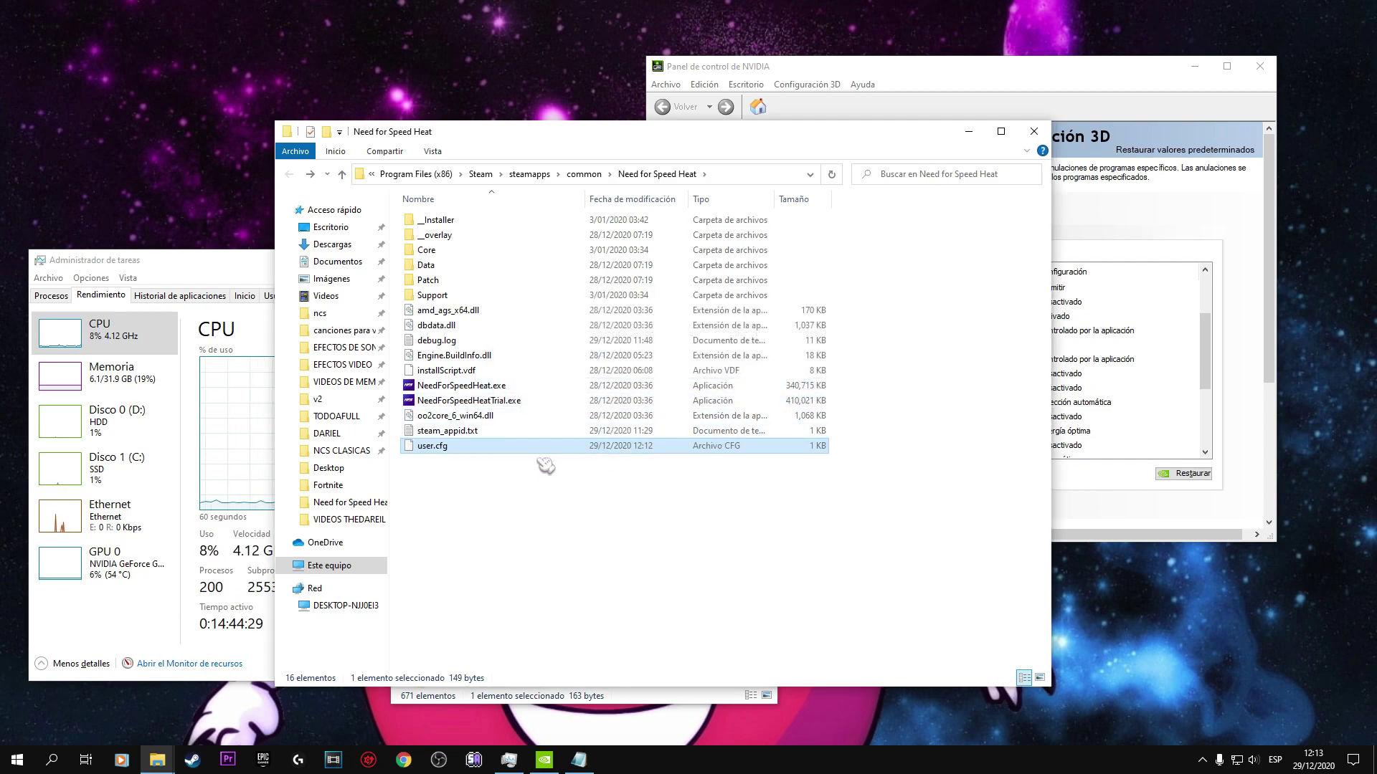
Open the archive Missing Files - Need for Speed hit CPU.rar from the Descargas folder and dismiss the WinRAR purchase notice
key("alt+Tab")
double_click(543, 611)
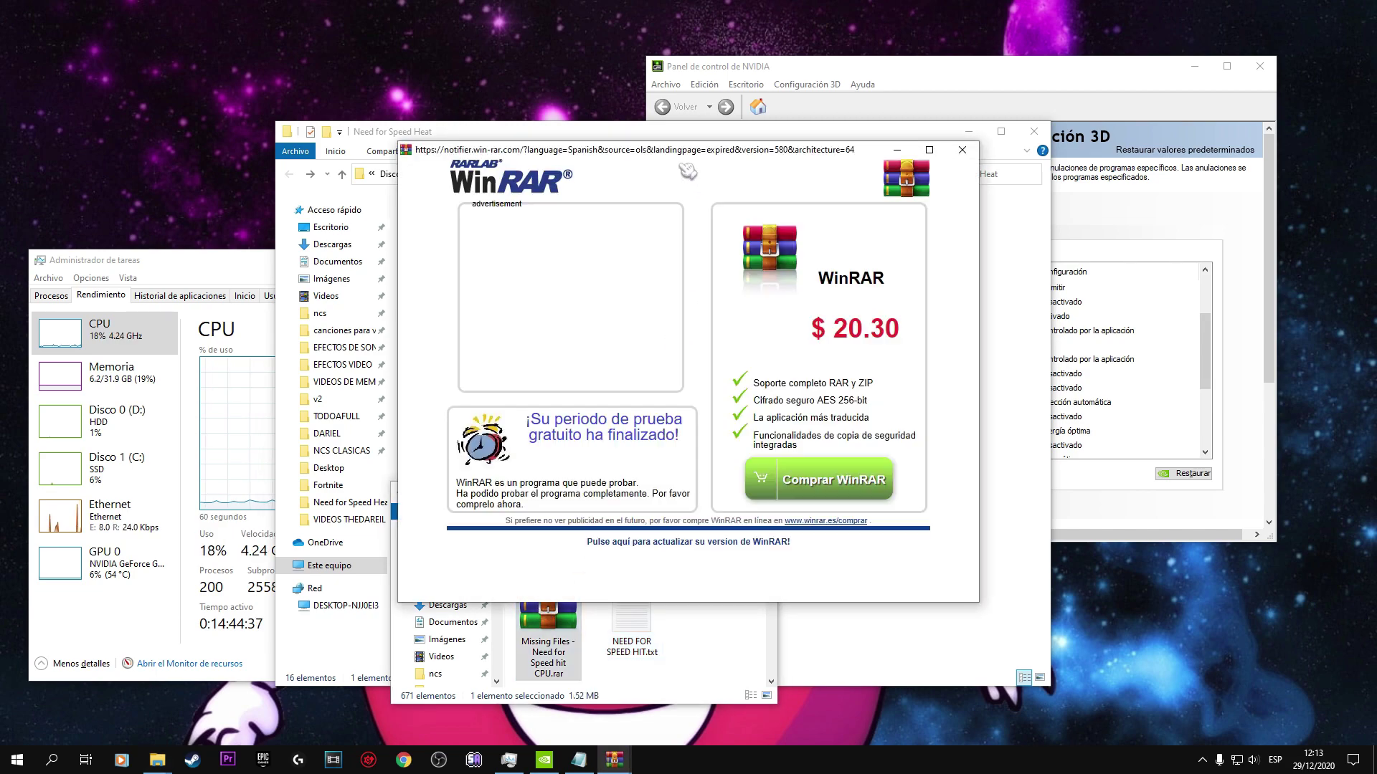
left_click(962, 150)
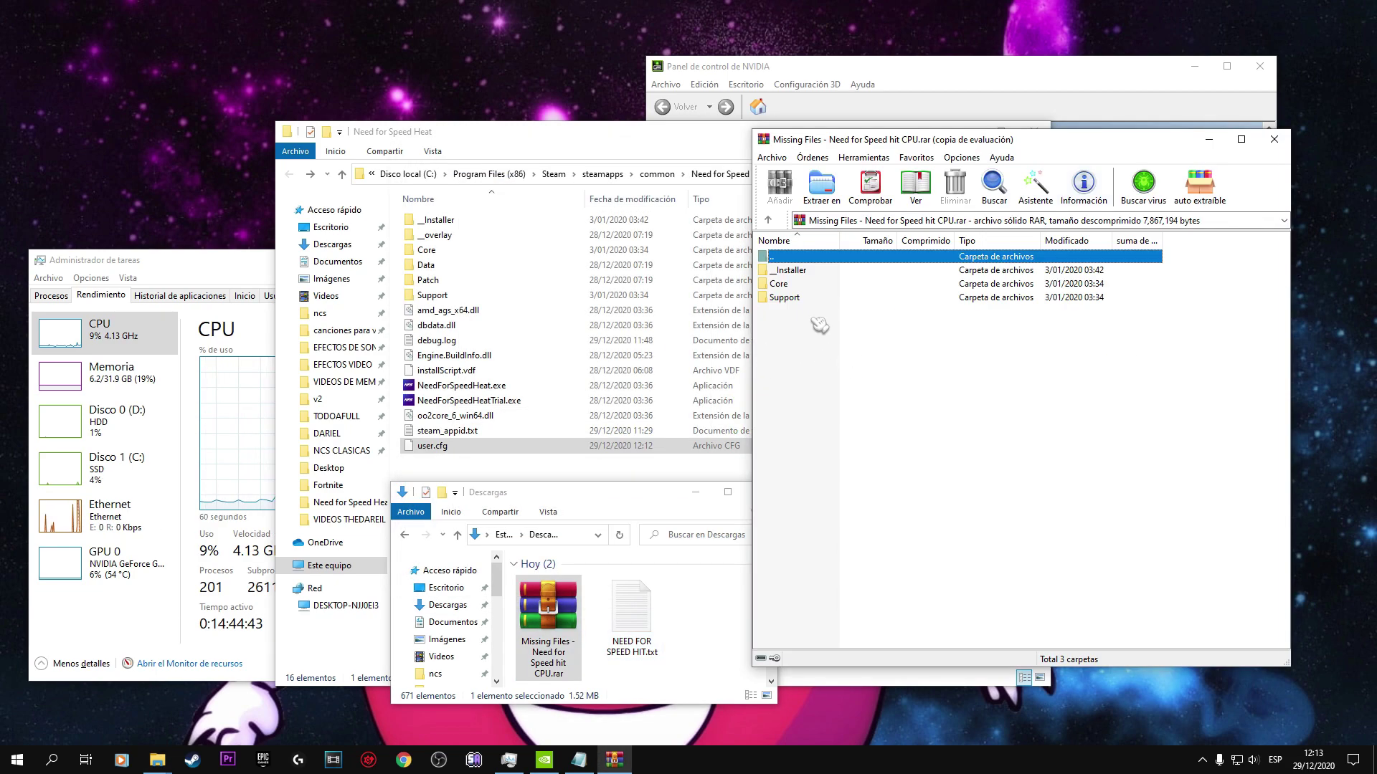
Copy the __Installer, Core and Support folders from the missing-files archive into the Need for Speed Heat folder
mouse_move(804, 319)
left_mouse_down()
mouse_move(809, 278)
mouse_move(814, 307)
left_mouse_up()
left_click(799, 274)
left_click(802, 284)
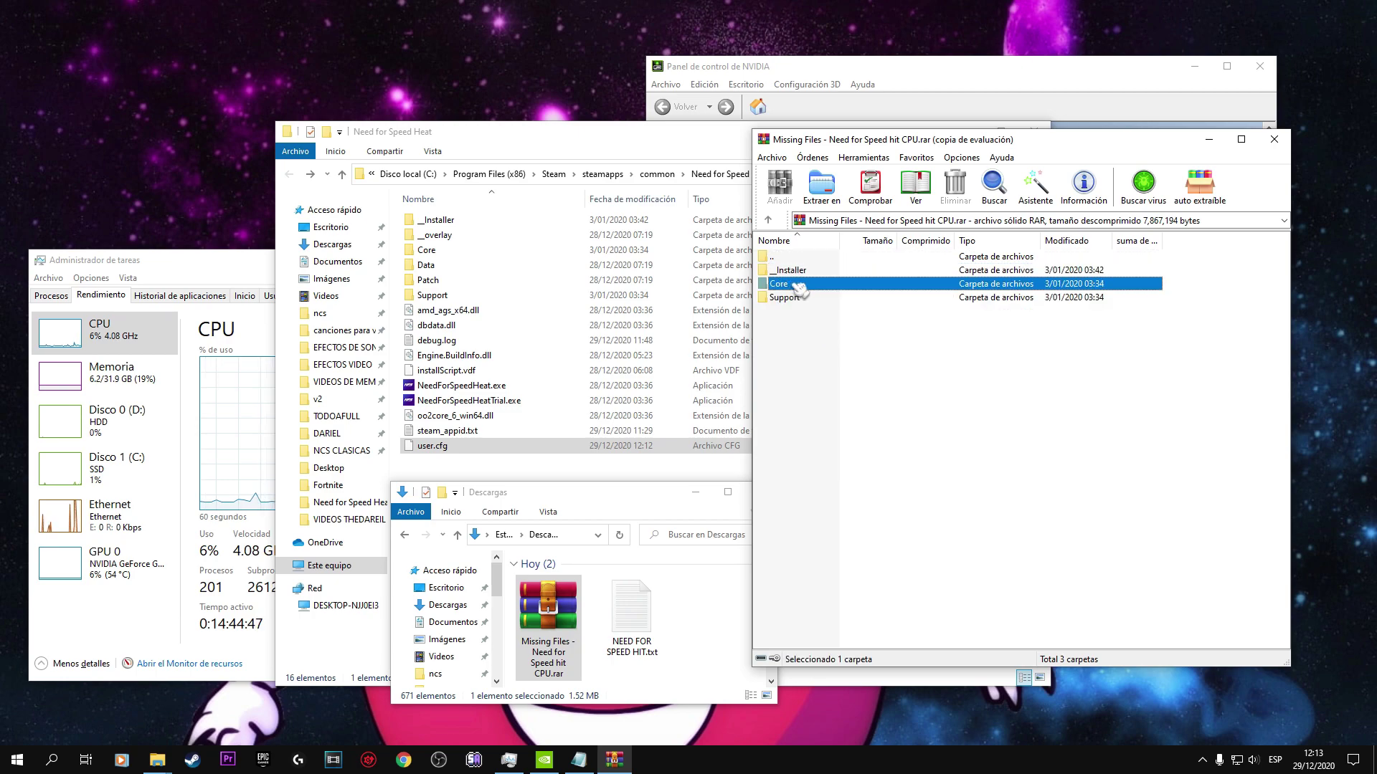
left_click(819, 299)
left_click_drag(826, 338, 803, 283)
right_click(818, 271)
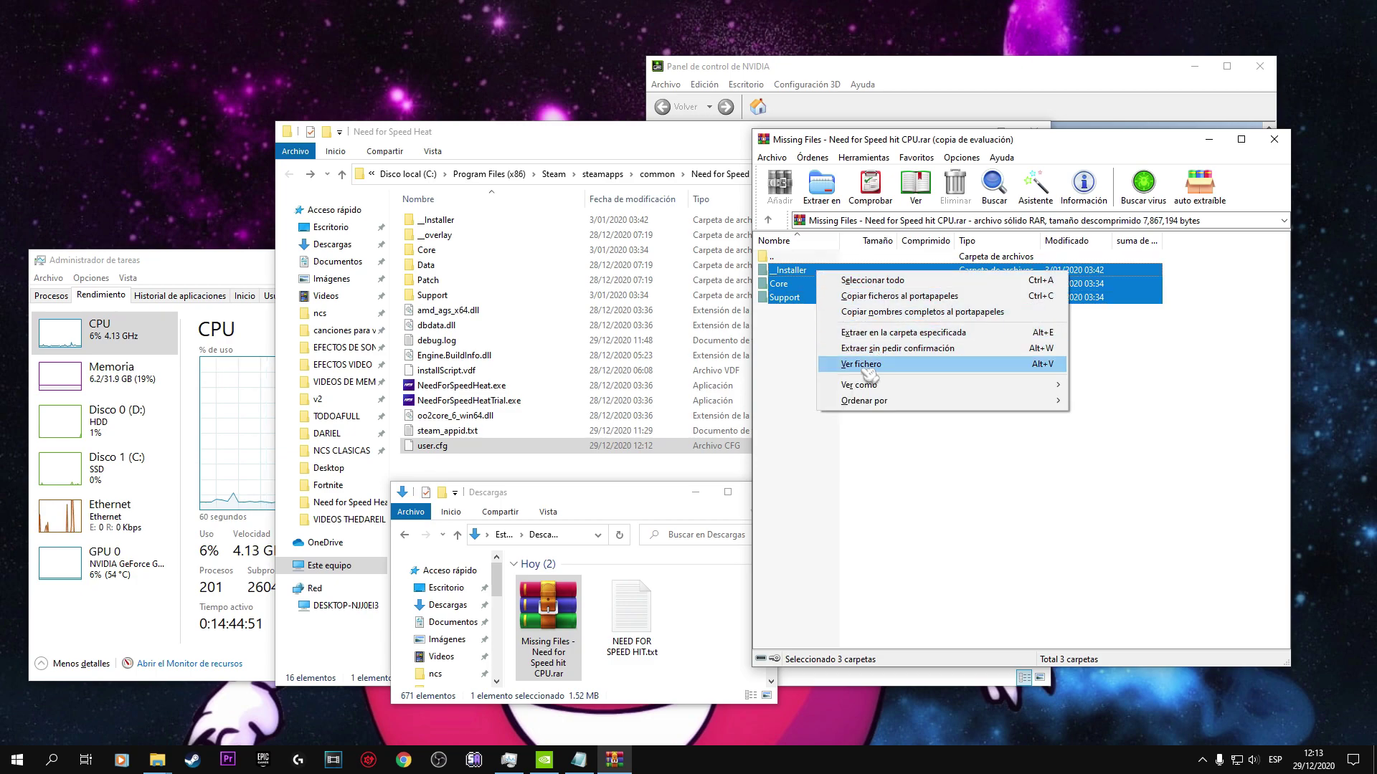
left_click(801, 340)
left_click(801, 340)
left_click_drag(865, 327, 838, 272)
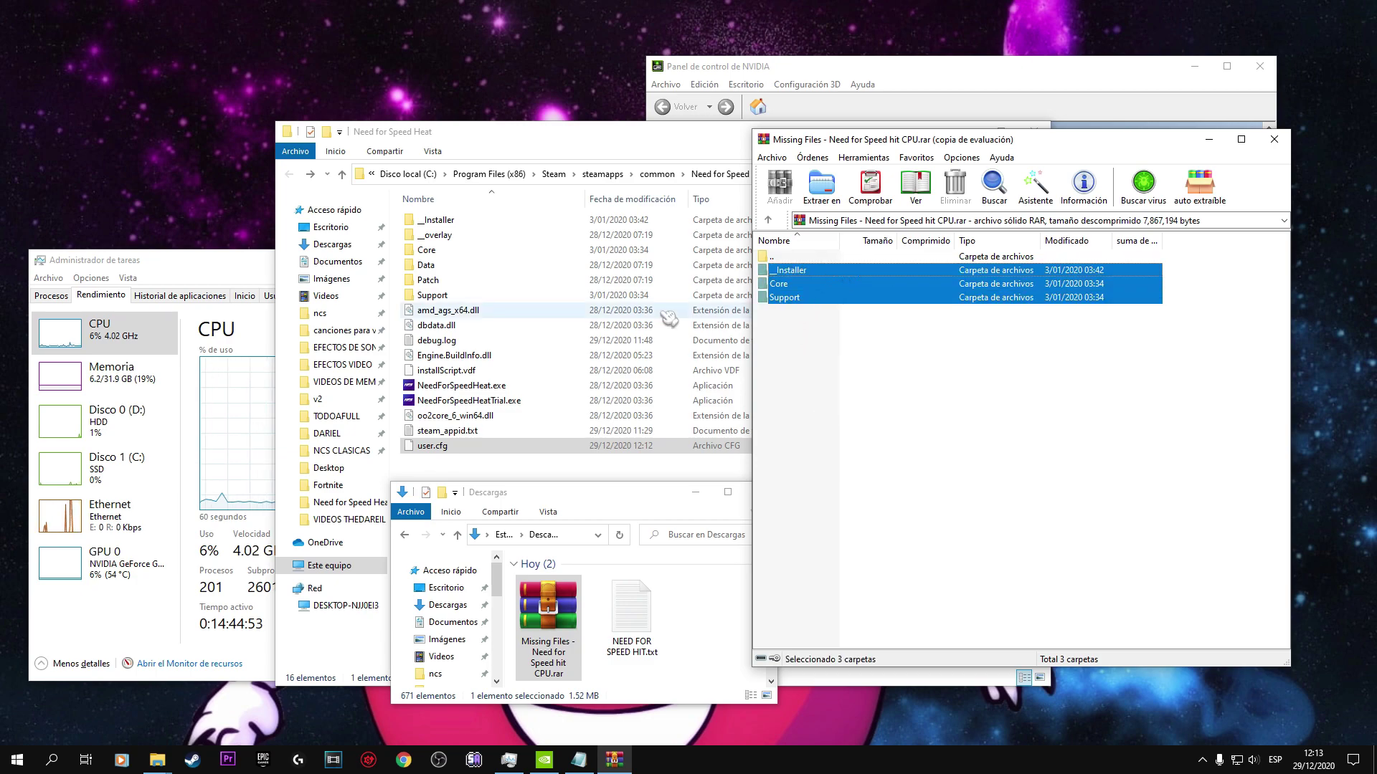
left_click_drag(556, 278, 868, 340)
left_click_drag(810, 295, 506, 480)
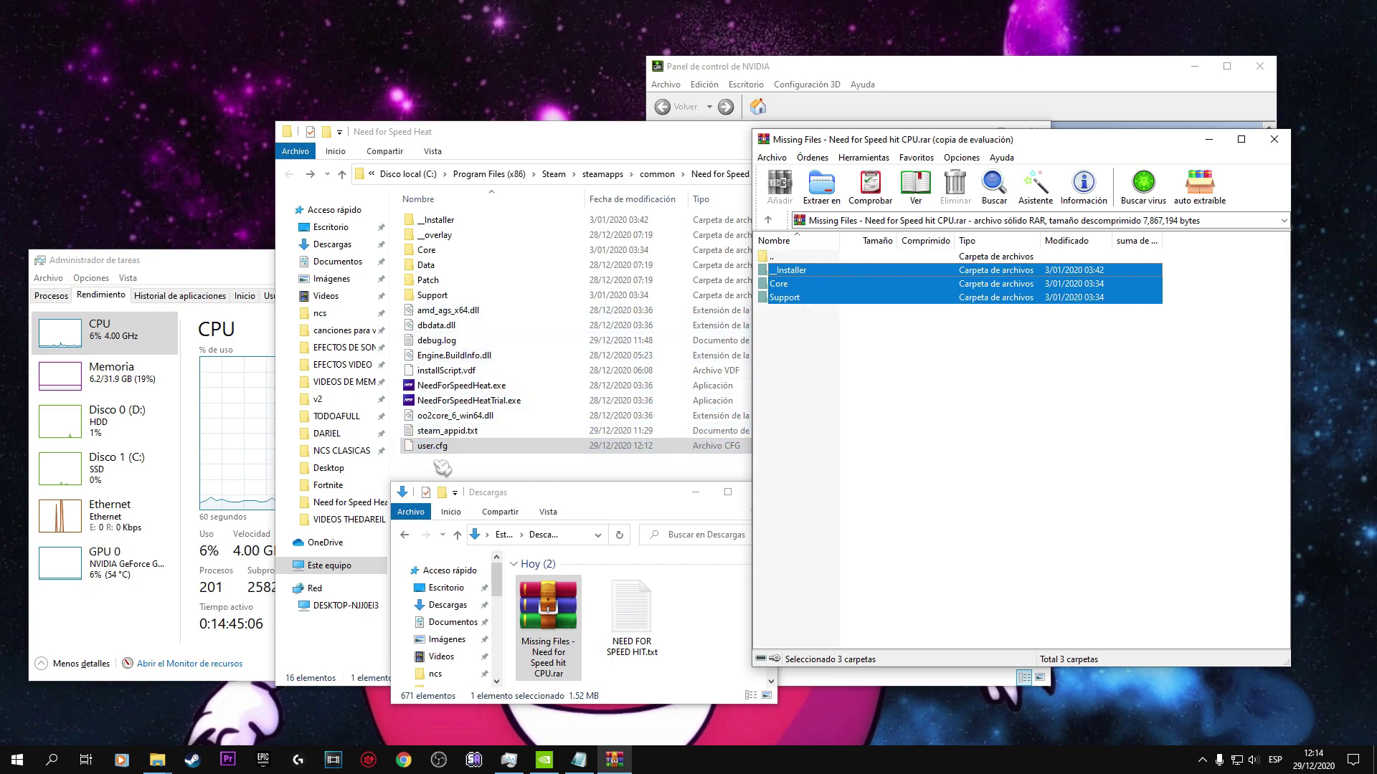
Bring the Need for Speed Heat folder into full view and close the missing-files archive
left_click(431, 447)
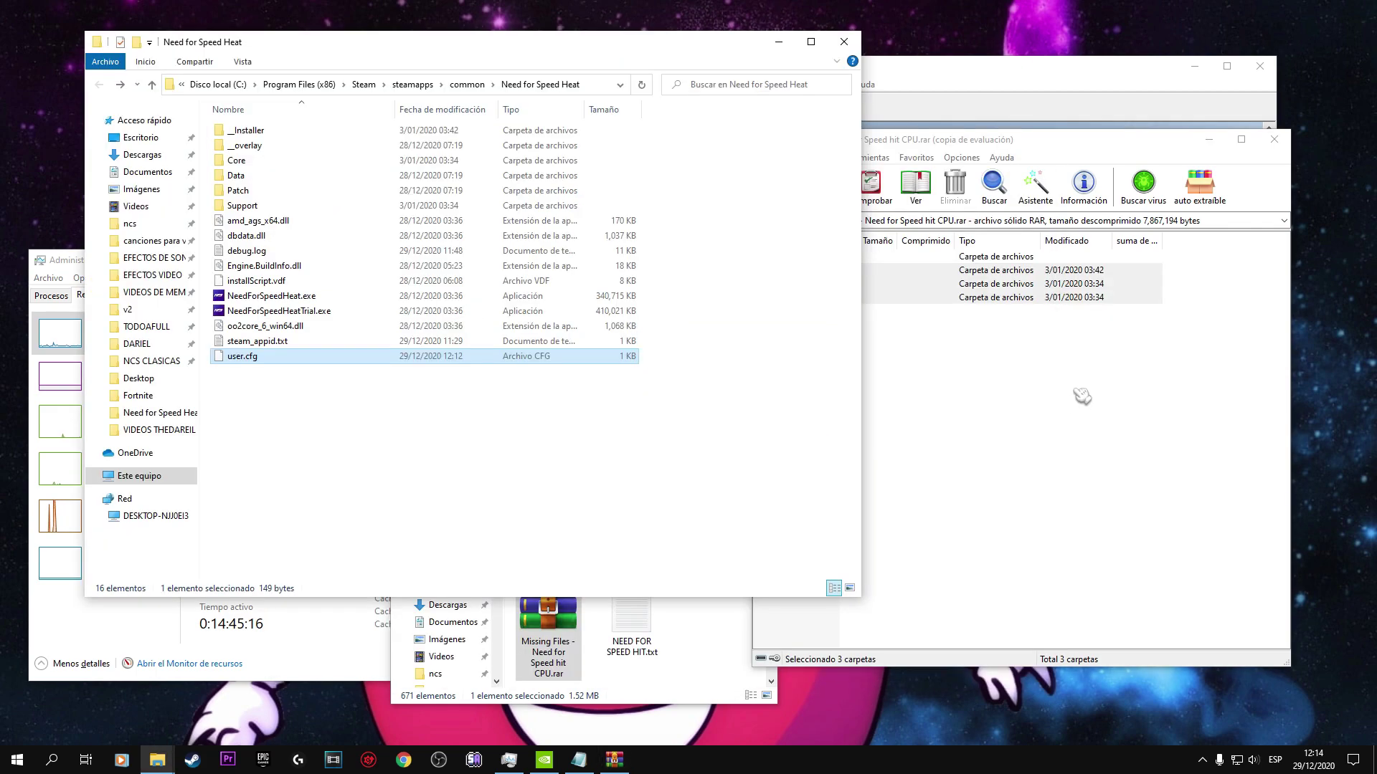
left_click(1082, 396)
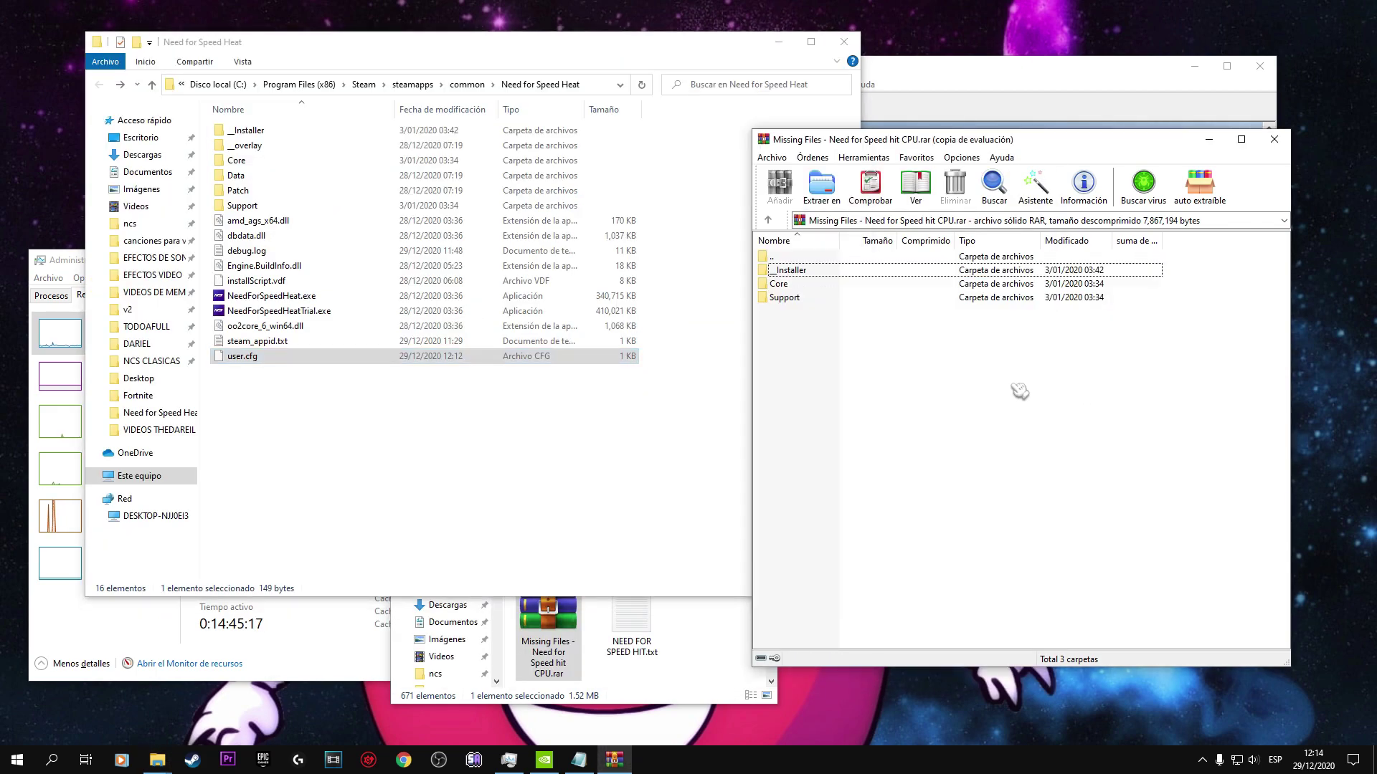
left_click(1272, 141)
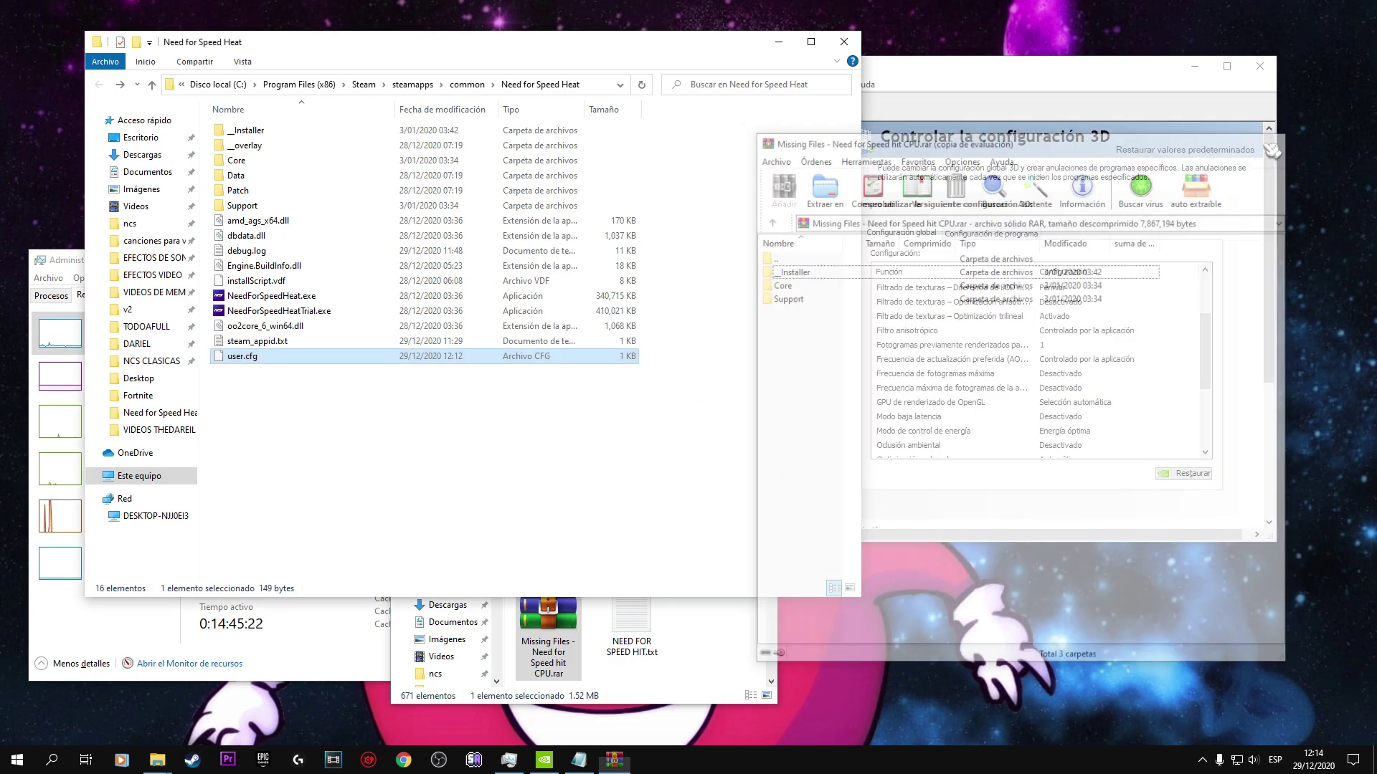
Close the NVIDIA control panel and the Need for Speed Heat folder window
left_click_drag(976, 71, 1011, 178)
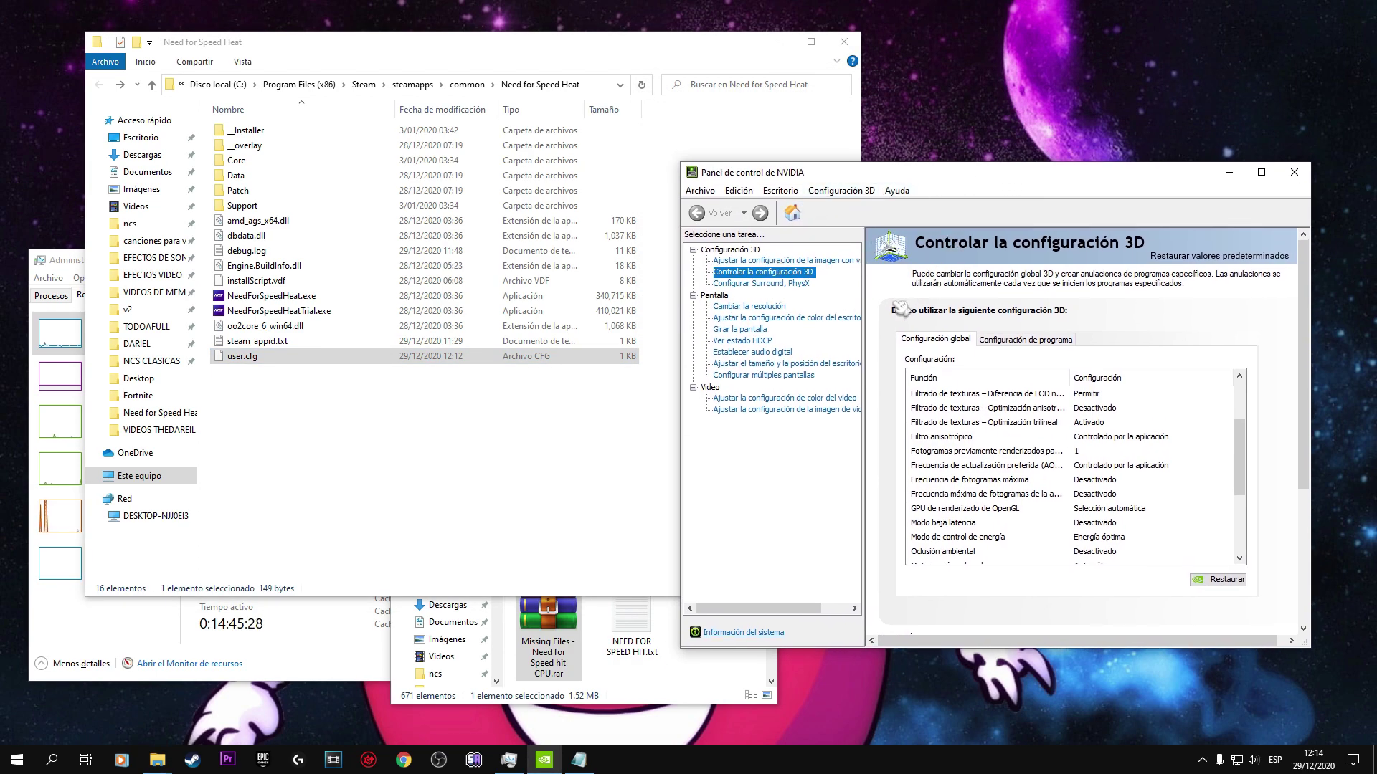
left_click_drag(788, 179, 777, 184)
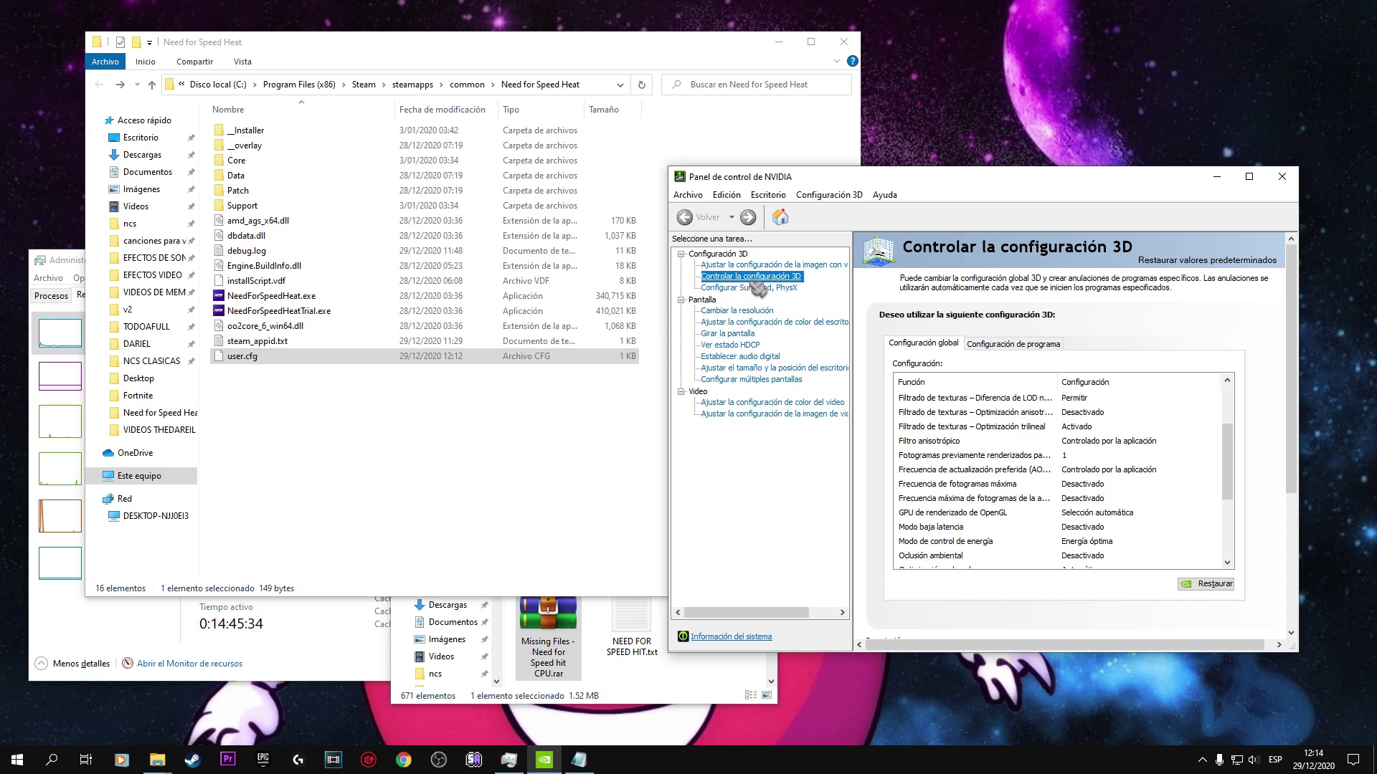
left_click_drag(1003, 179, 952, 127)
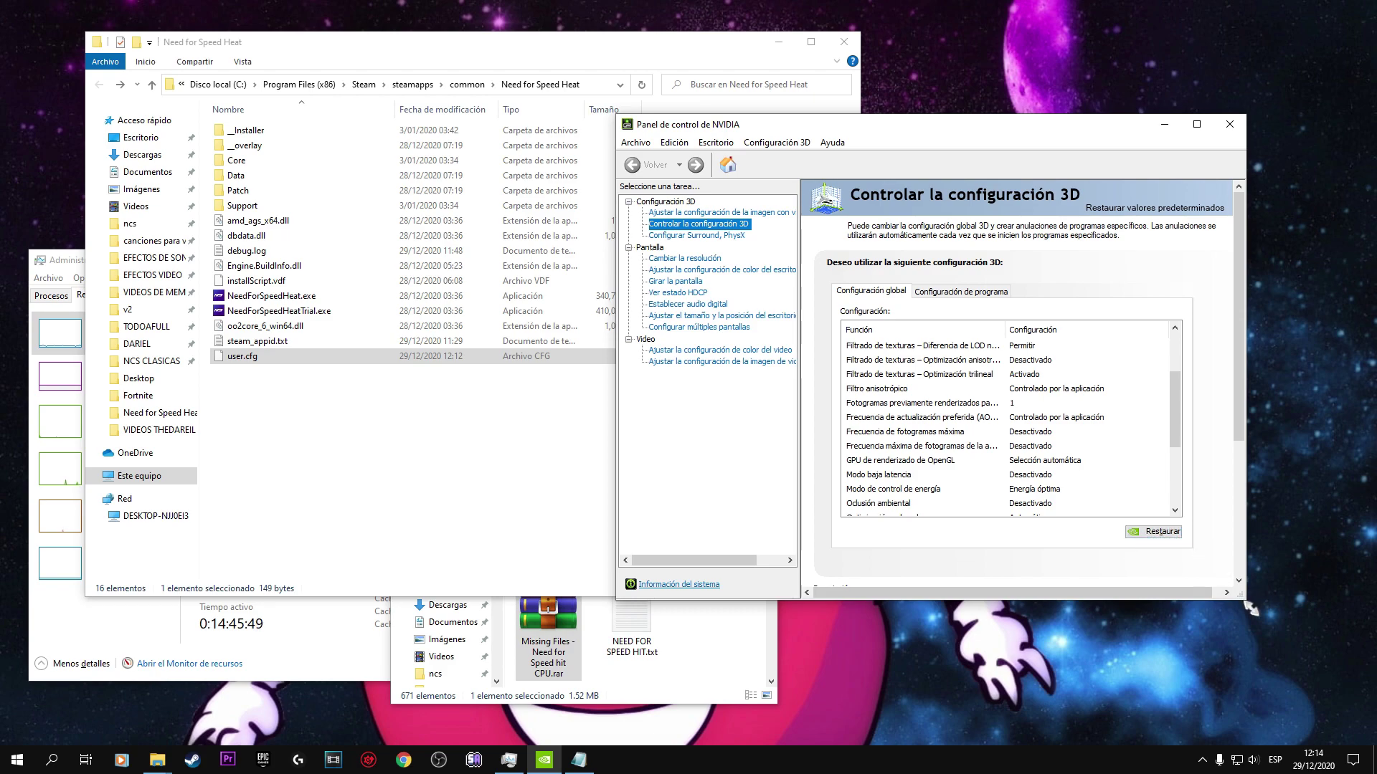
left_click_drag(1249, 608, 1294, 637)
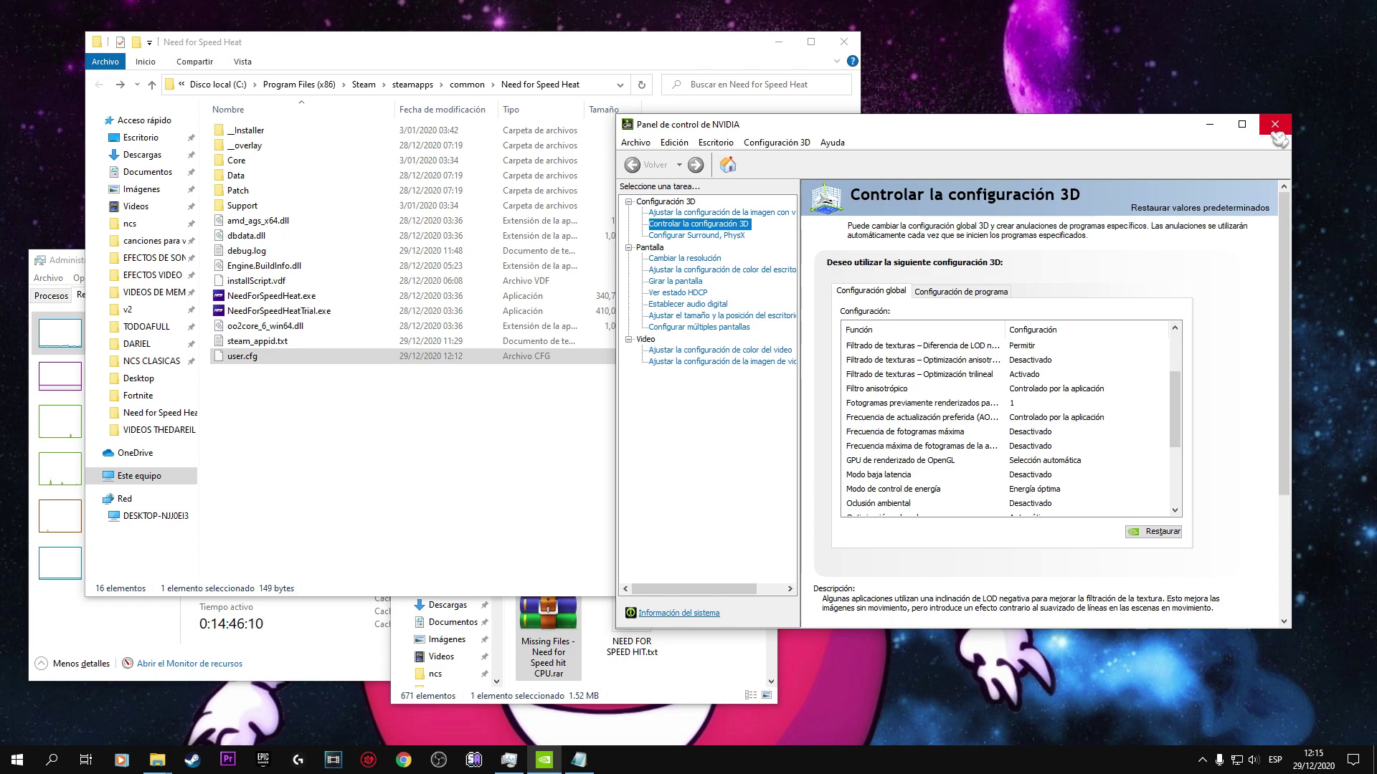
left_click(1275, 126)
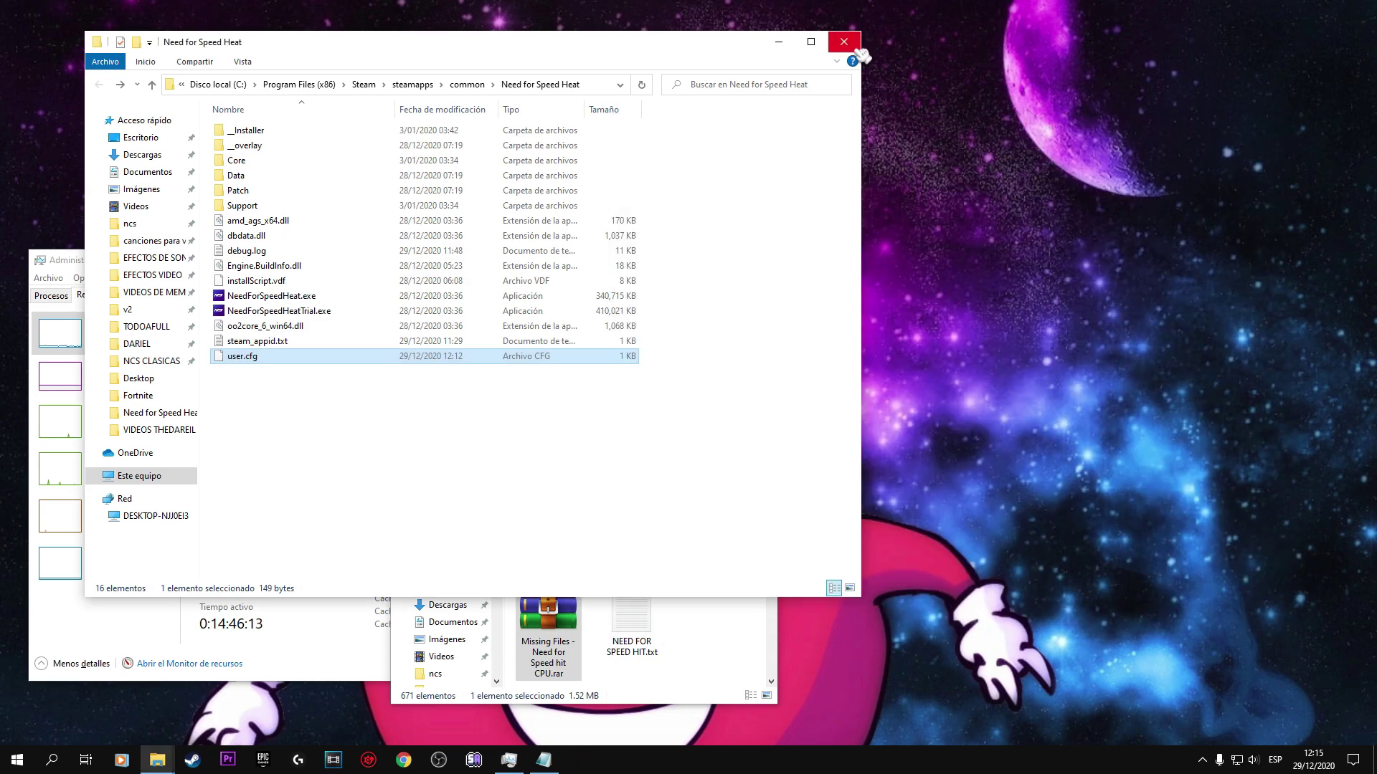
left_click(844, 41)
Examine the CPU usage graph in Task Manager before the game is launched
left_click_drag(72, 260, 136, 92)
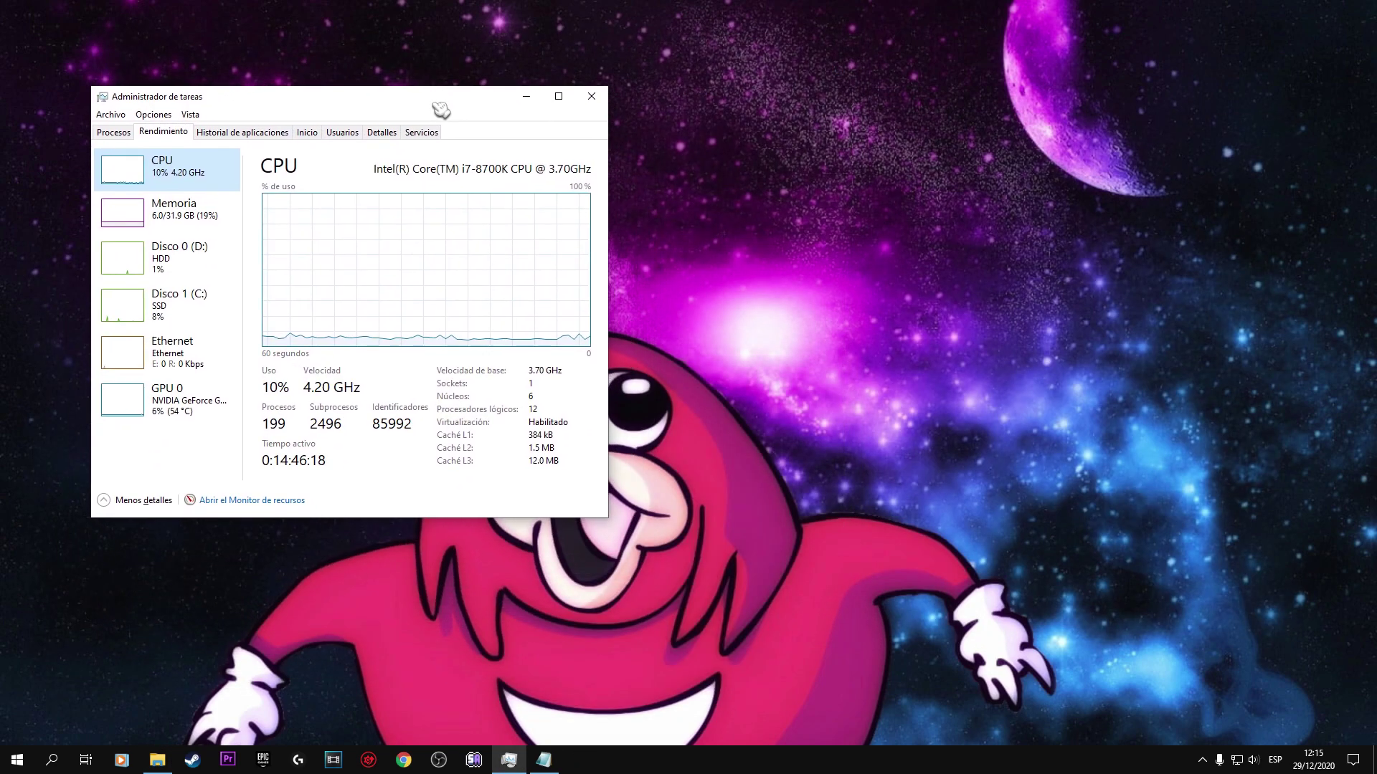
left_click_drag(366, 110, 321, 95)
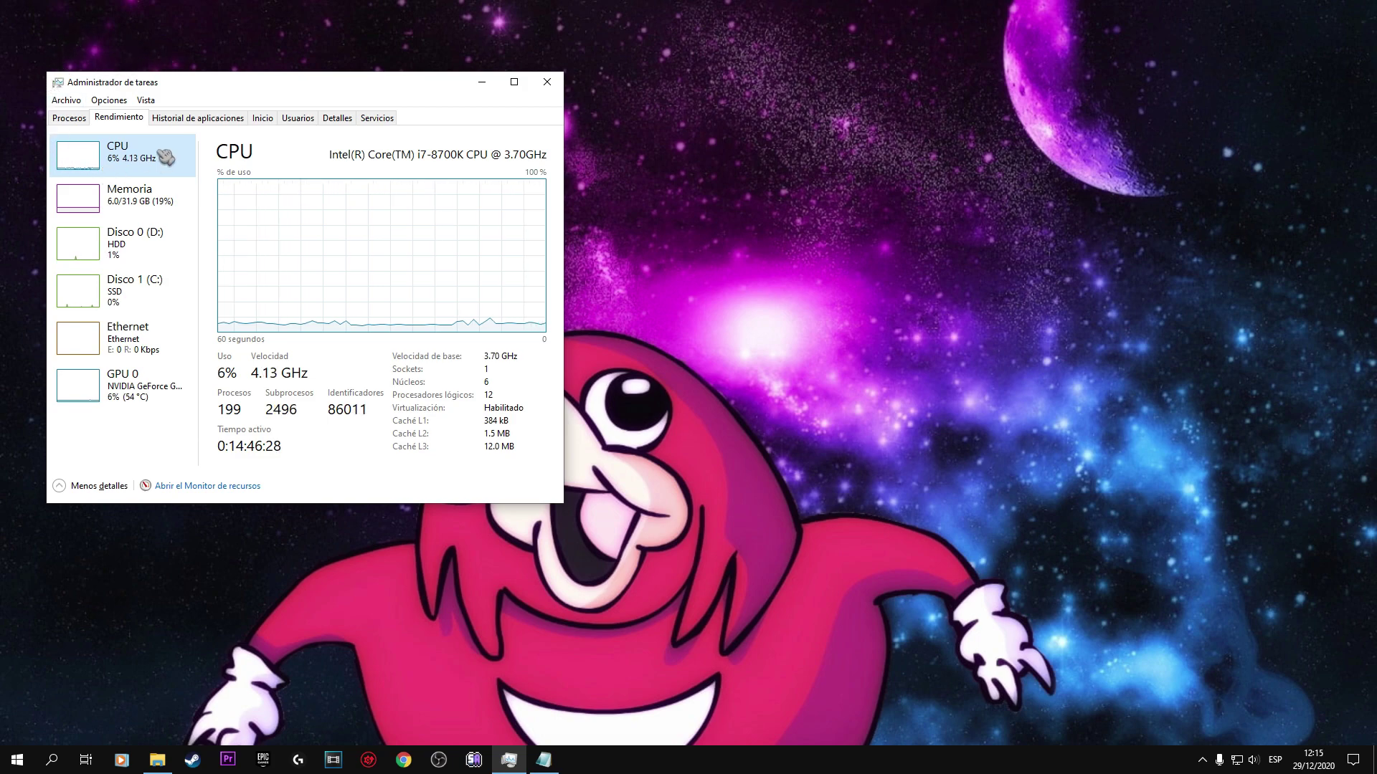
left_click_drag(369, 89, 357, 81)
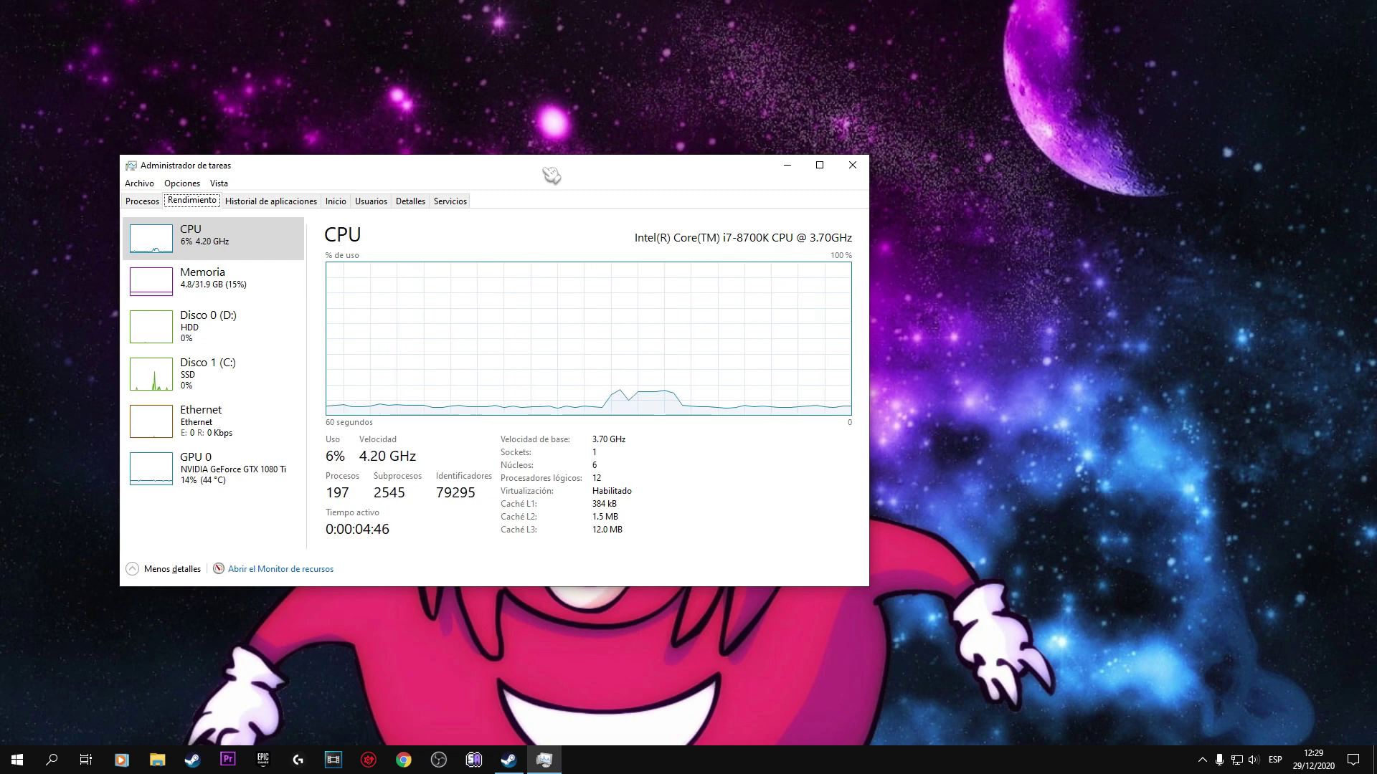
left_click_drag(552, 175, 483, 192)
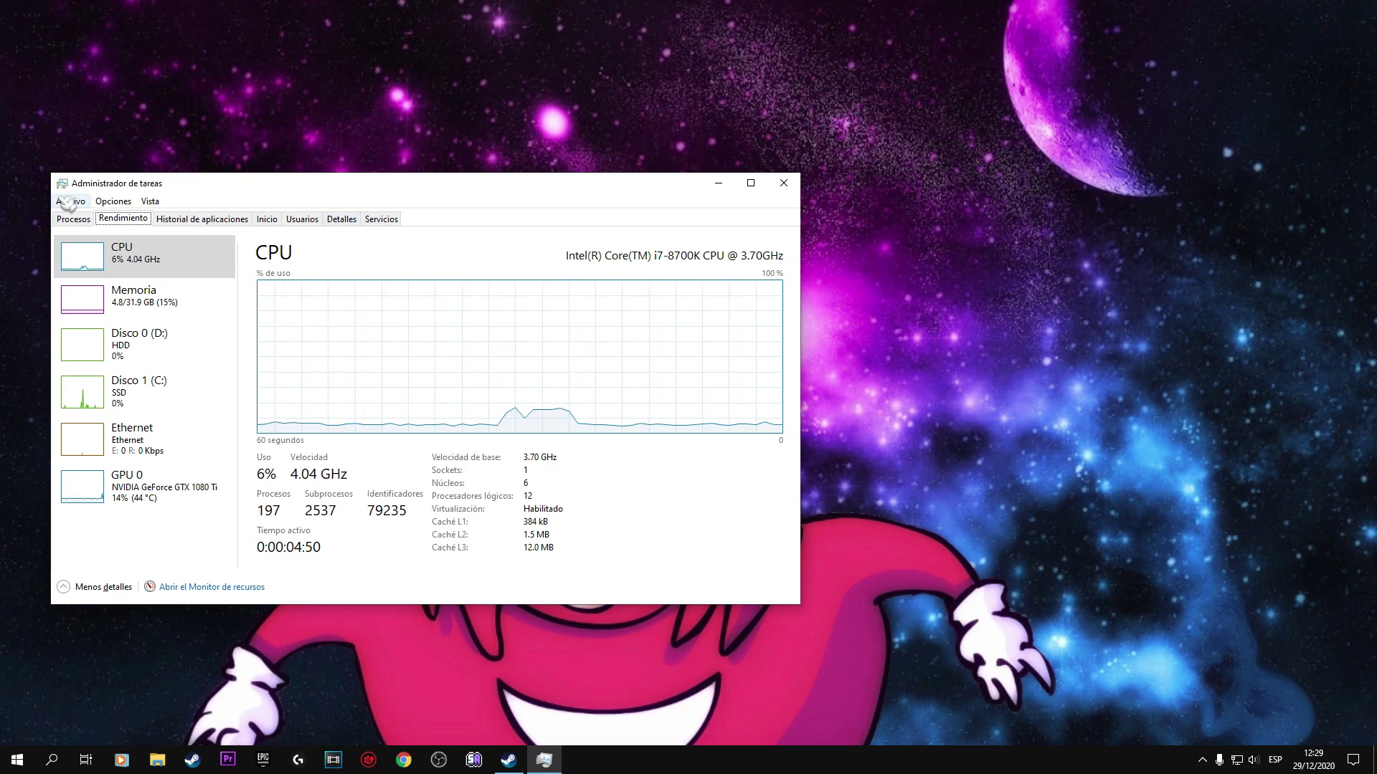
left_click_drag(382, 193, 361, 192)
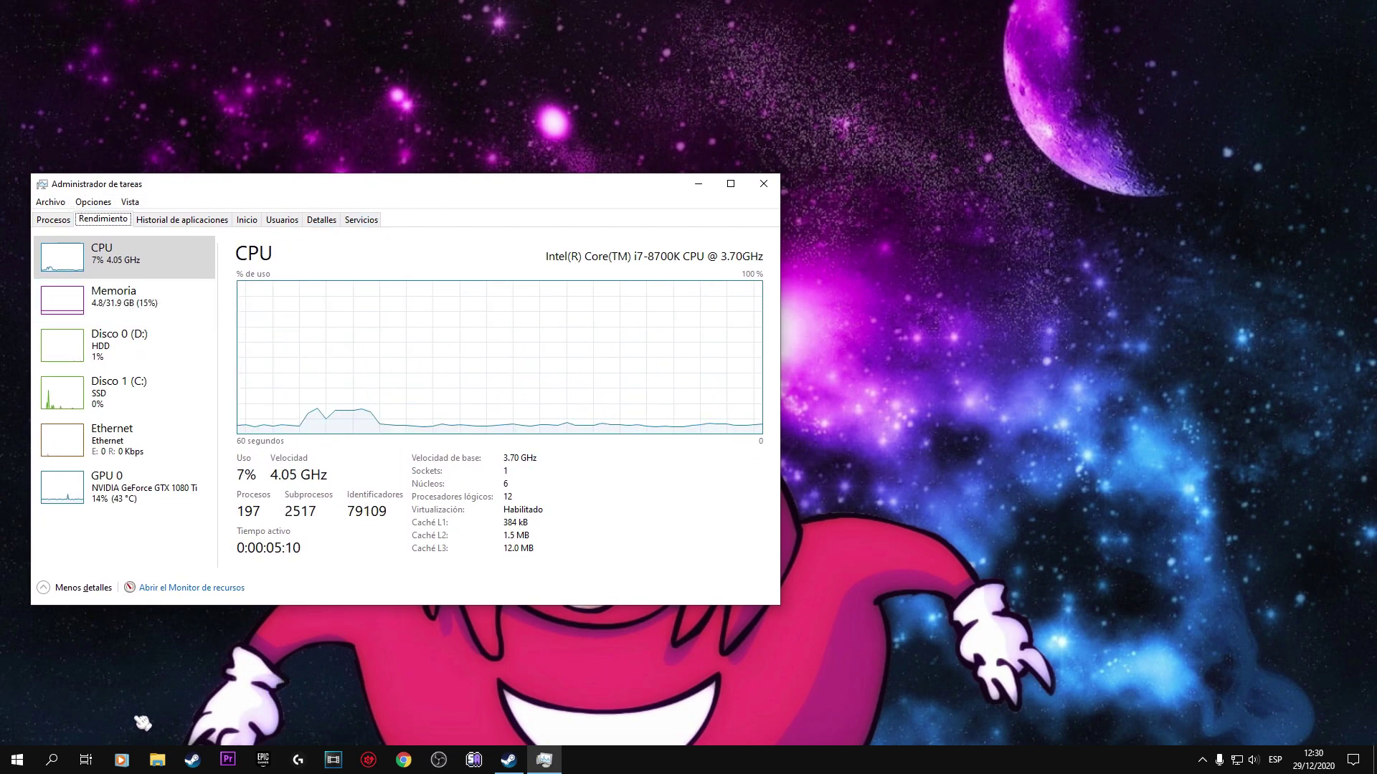
Start Need for Speed Heat from the Steam library and enter single-player mode with Jugar solo
left_click(200, 753)
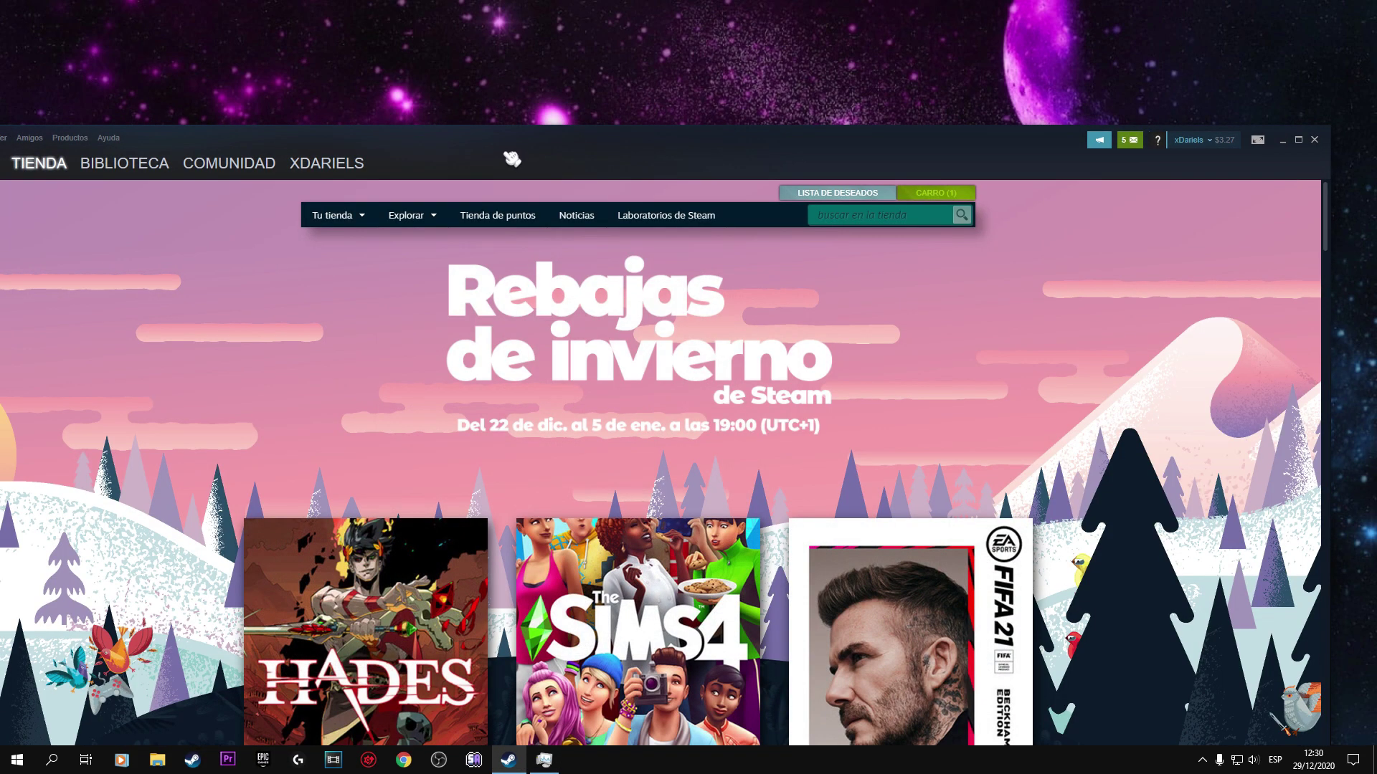
left_click_drag(553, 163, 618, 38)
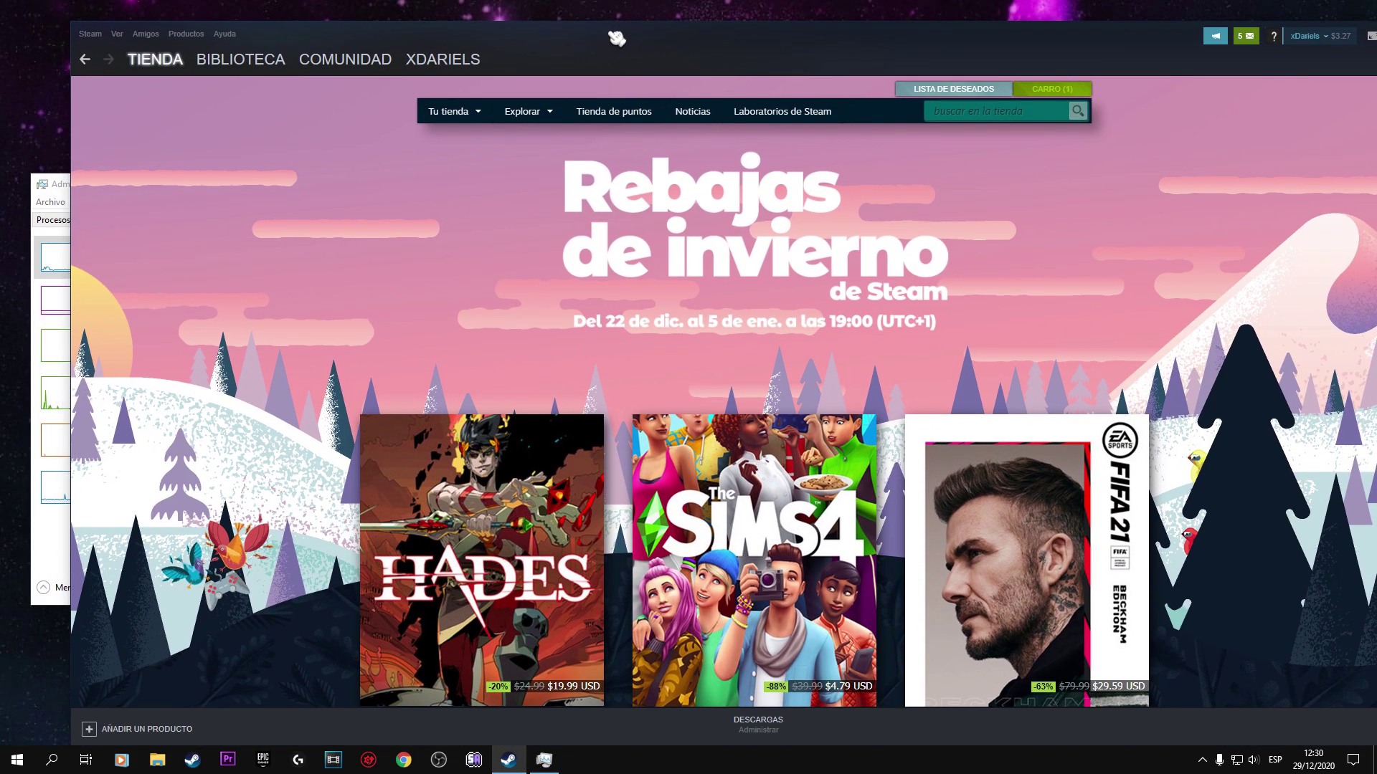
left_click(248, 60)
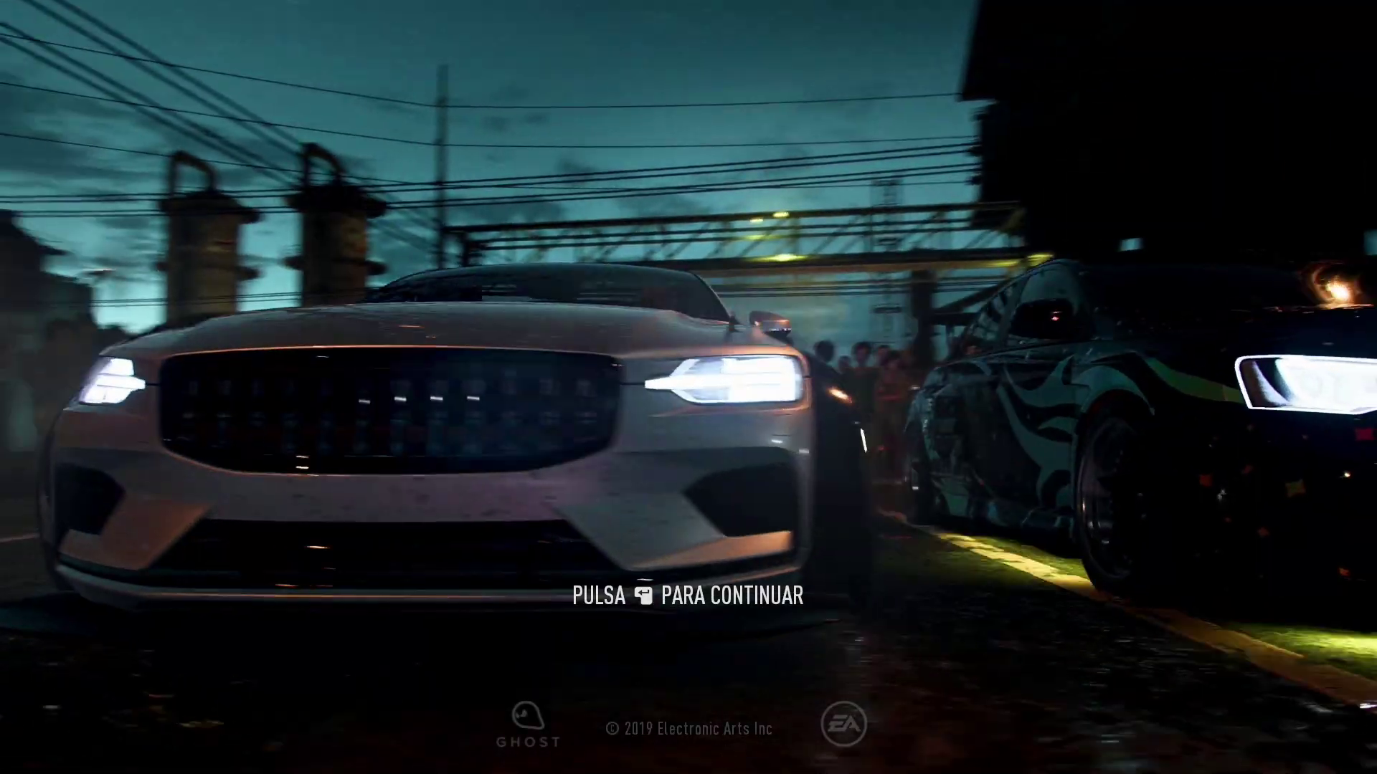
key("Return")
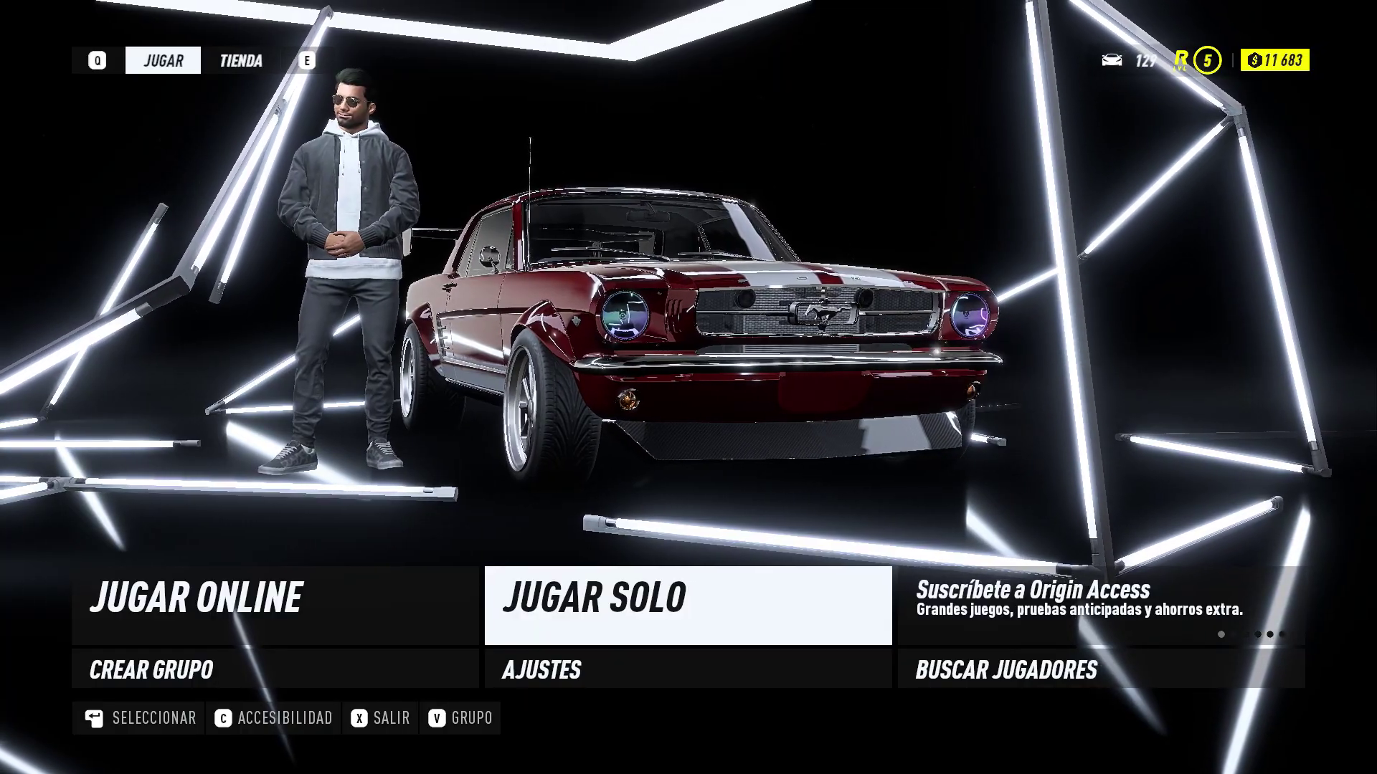
key("Return")
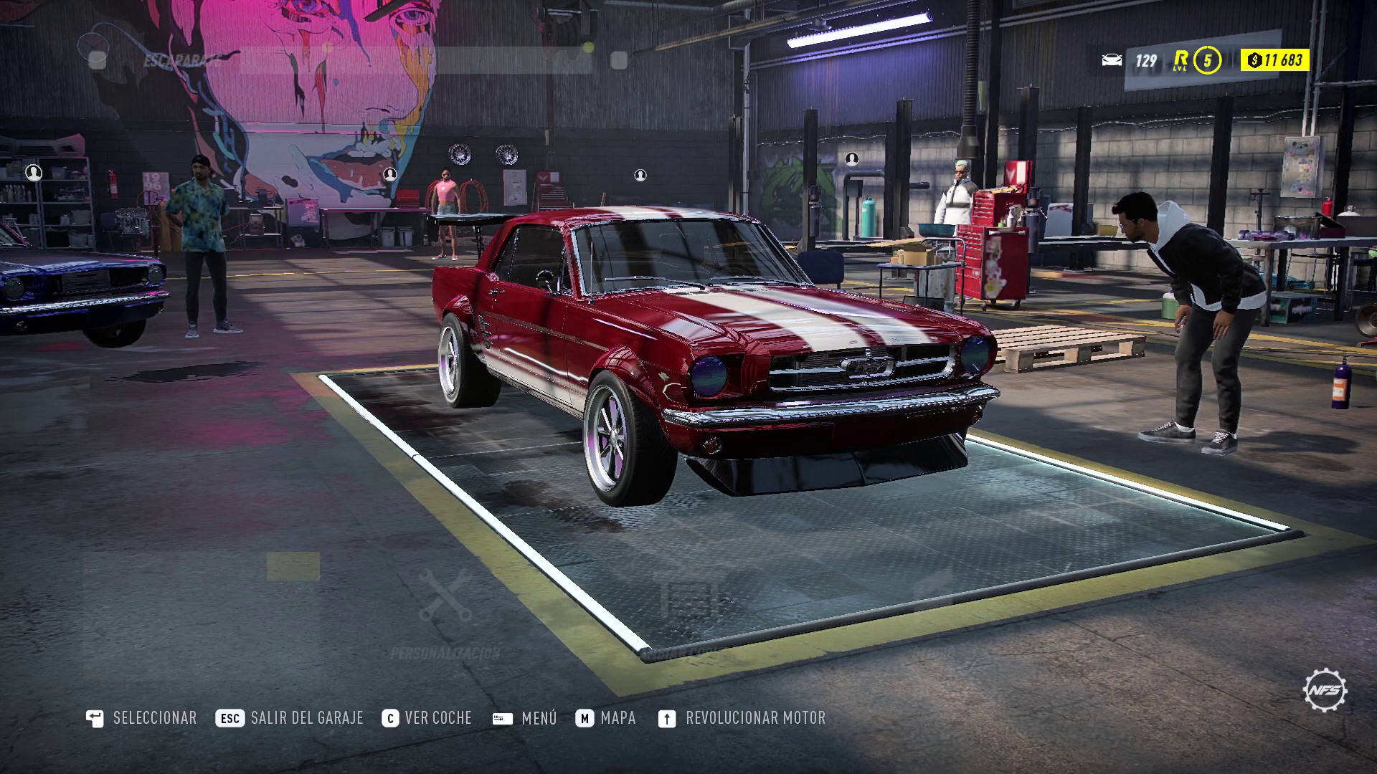
key("Right")
key("Right")
key("Right")
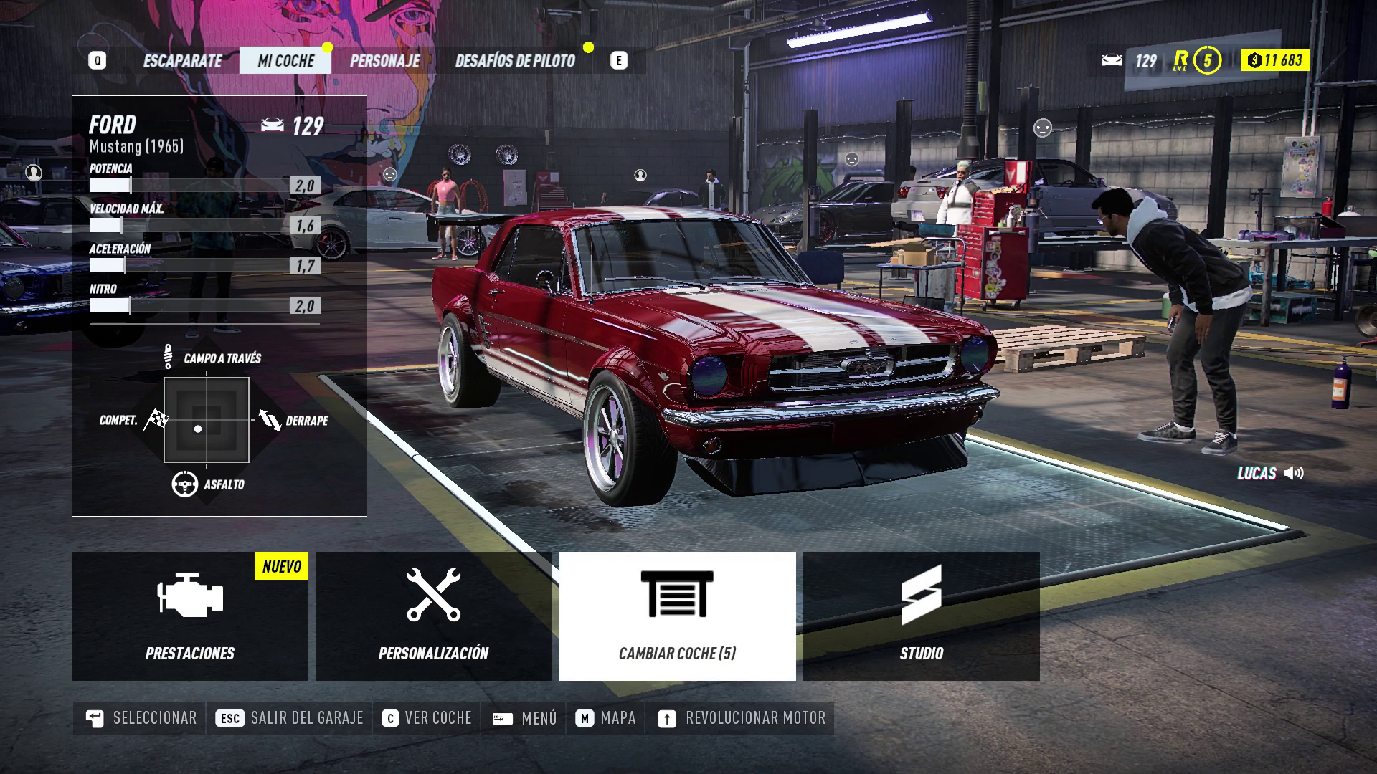
key("Left")
key("Left")
key("Left")
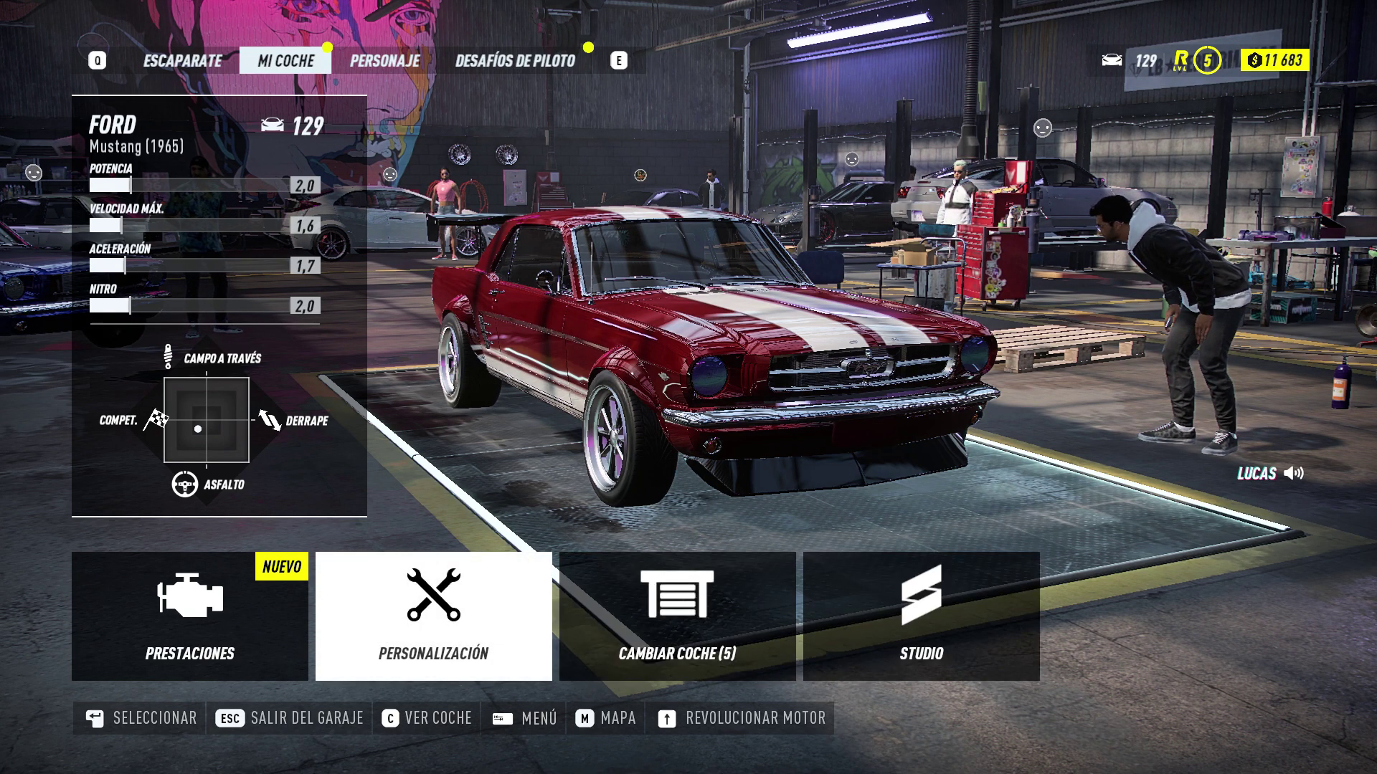
key("Right")
key("Right")
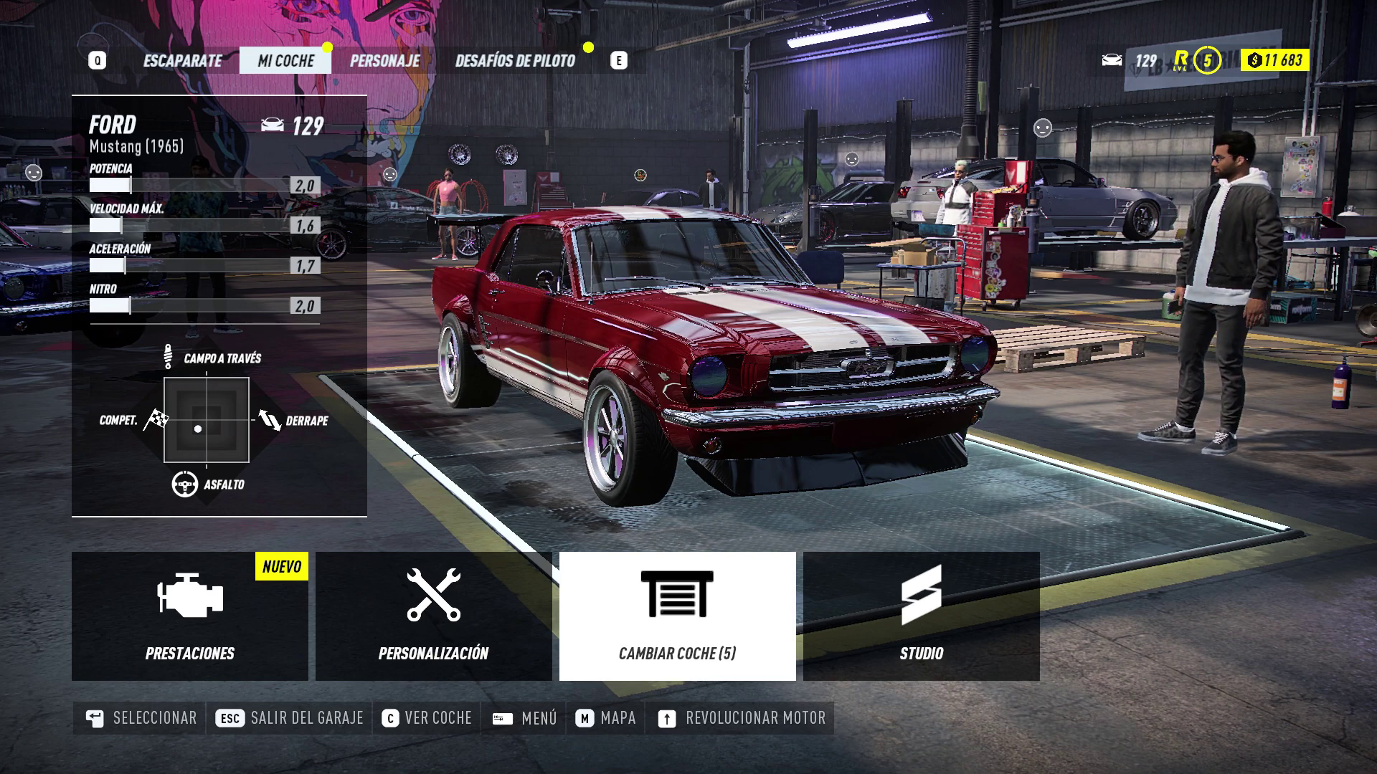
Check the CPU and GPU usage in Task Manager with the game in the garage, and return to the game
key("alt+Tab")
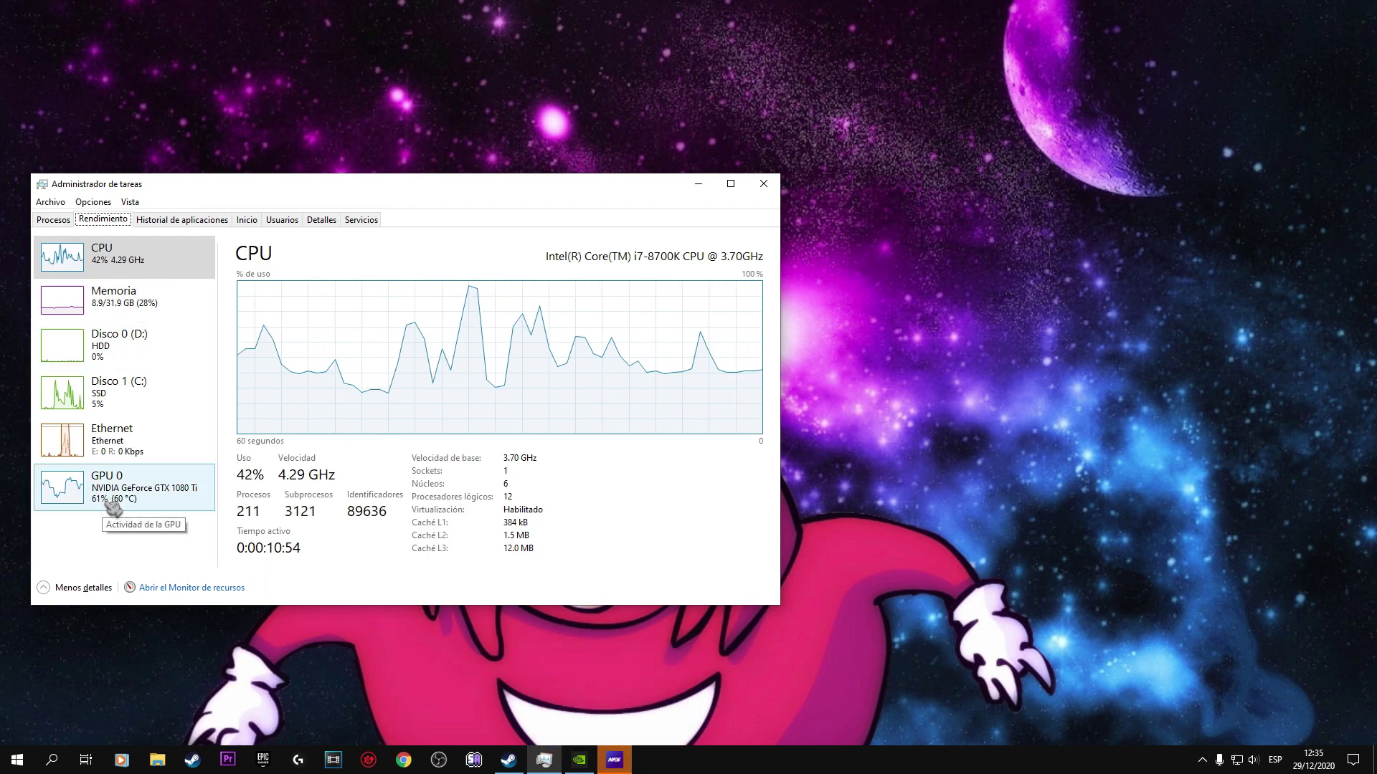
left_click(615, 759)
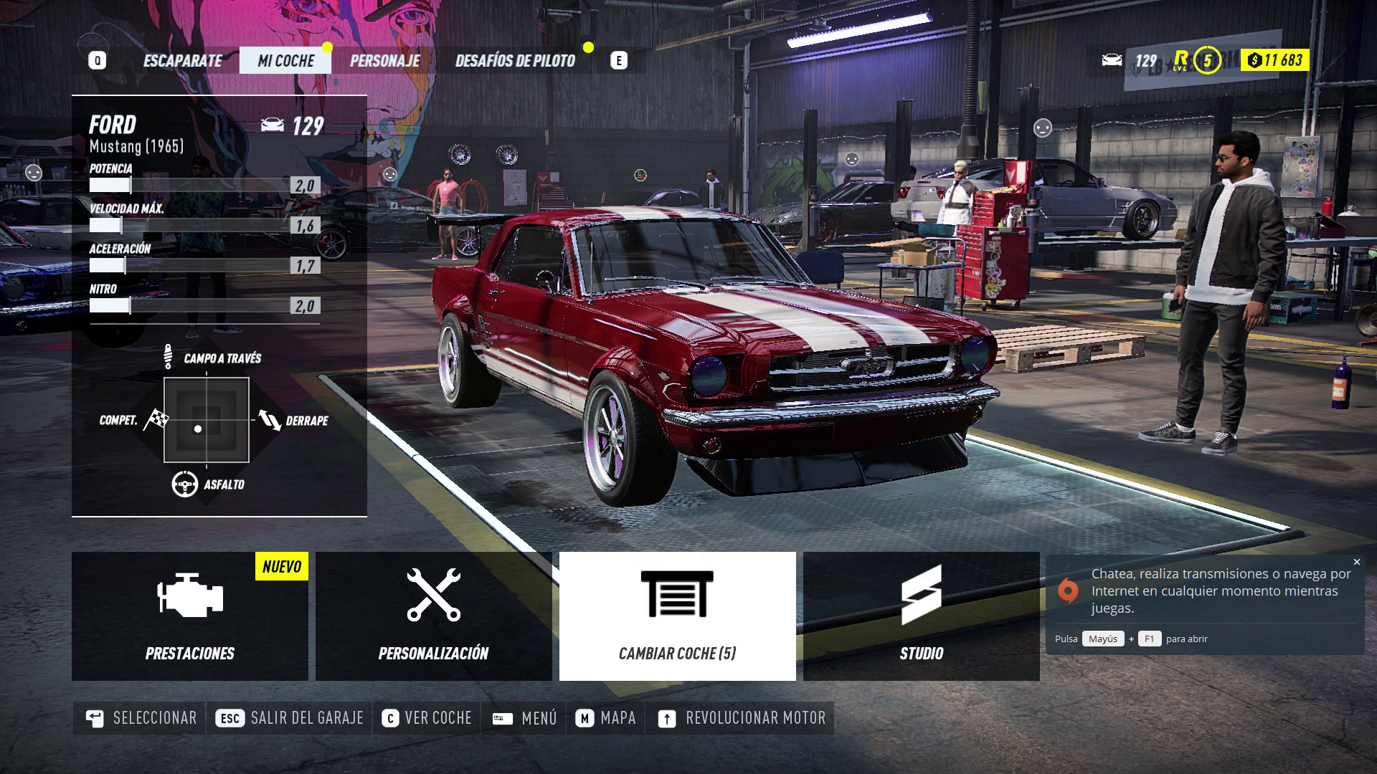
Leave the garage and enter the open world in Día mode
key("Left")
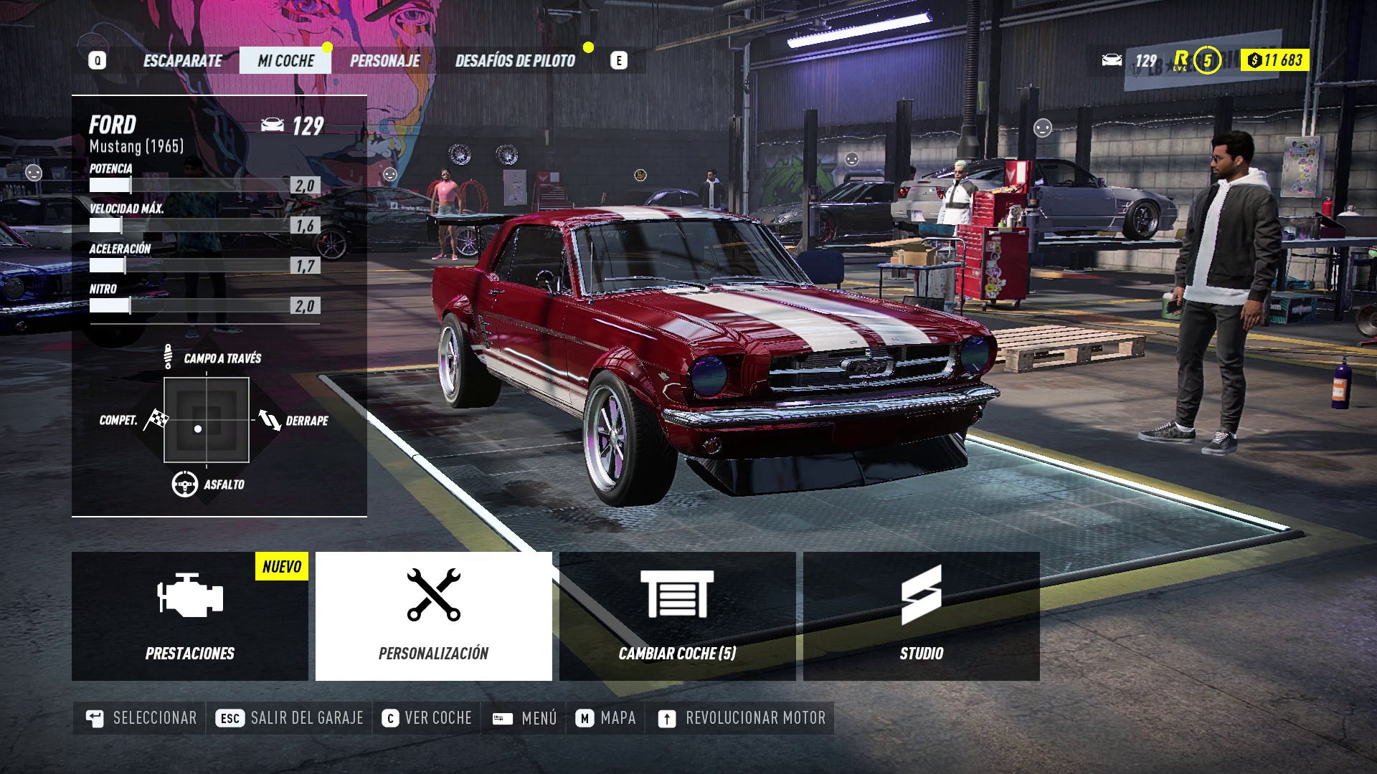
key("Escape")
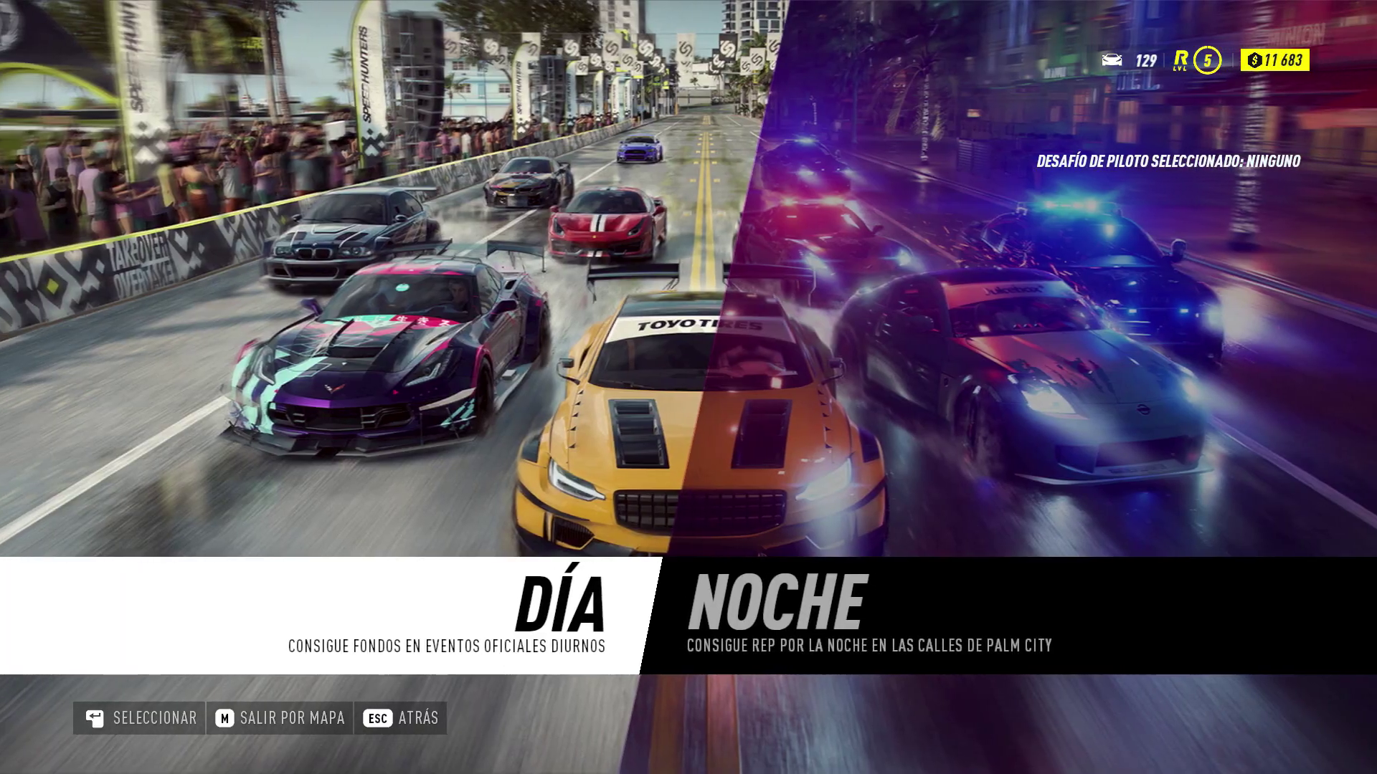
key("Return")
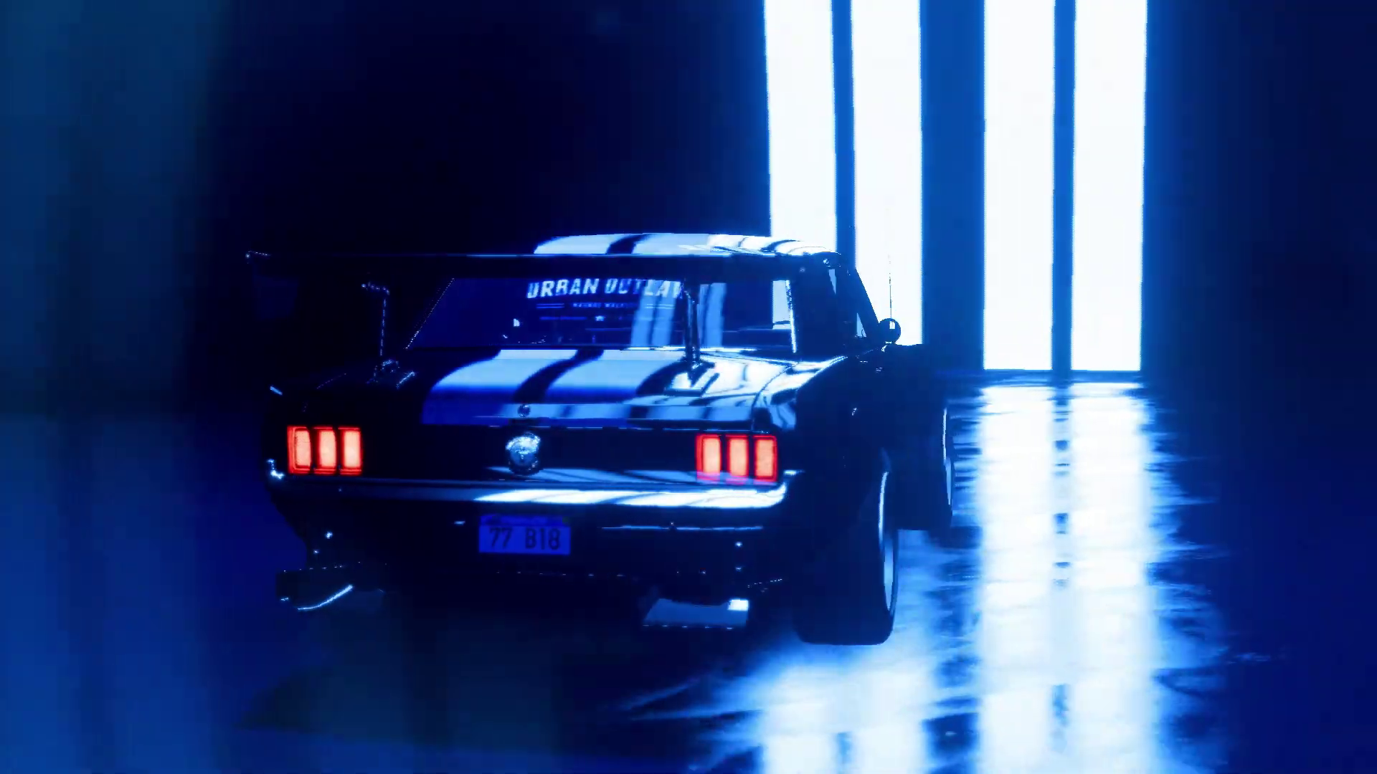
Check the CPU usage in Task Manager after leaving the garage, and switch back to Need for Speed Heat
key("alt+Tab")
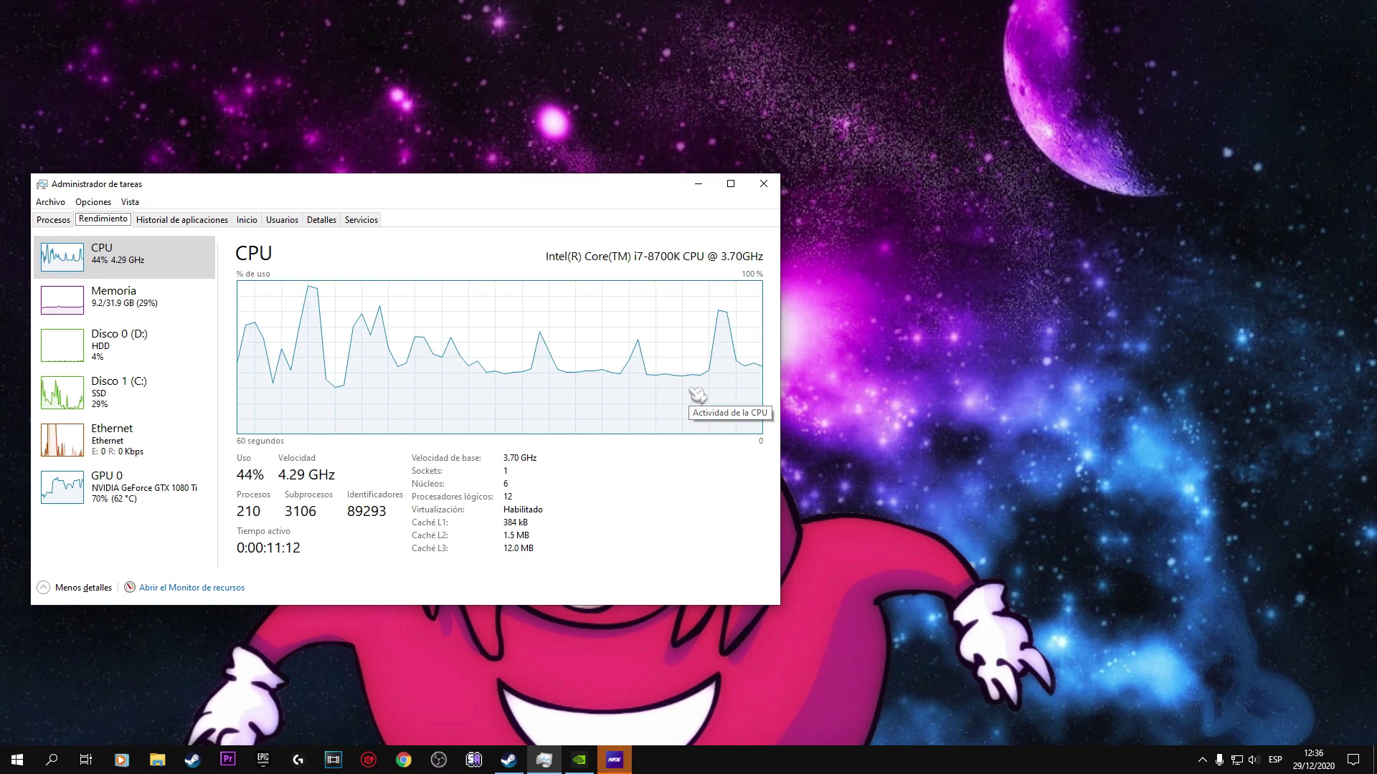
key("alt+Tab")
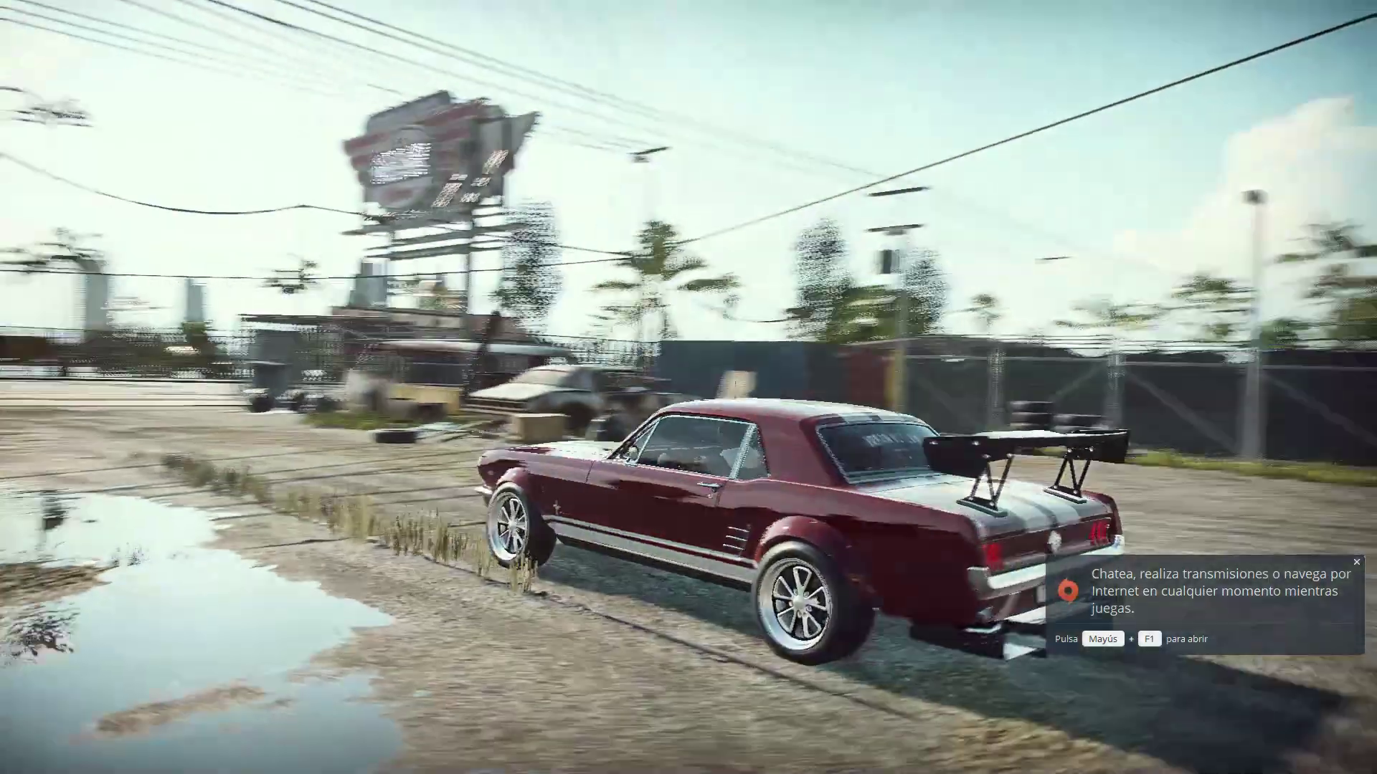